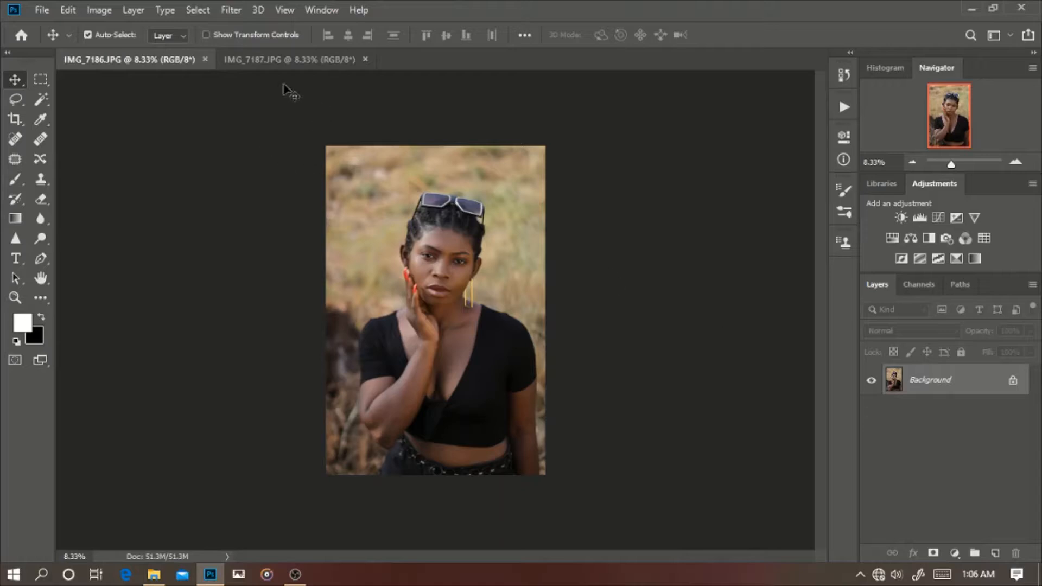
Run the fs1 action on IMG_7186.JPG and select Layer 1 inside the resulting fs group
left_click(262, 64)
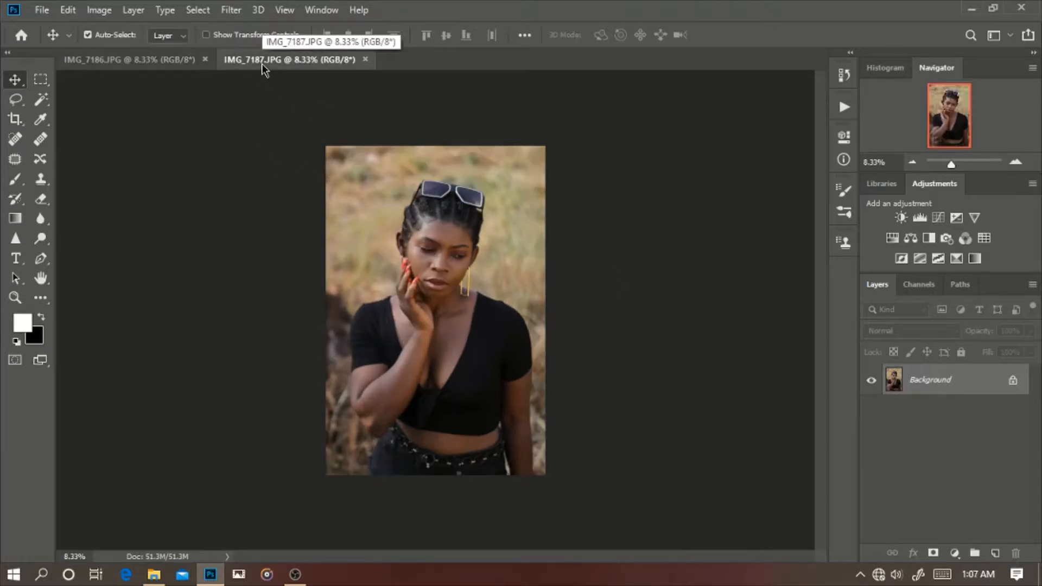
left_click(179, 59)
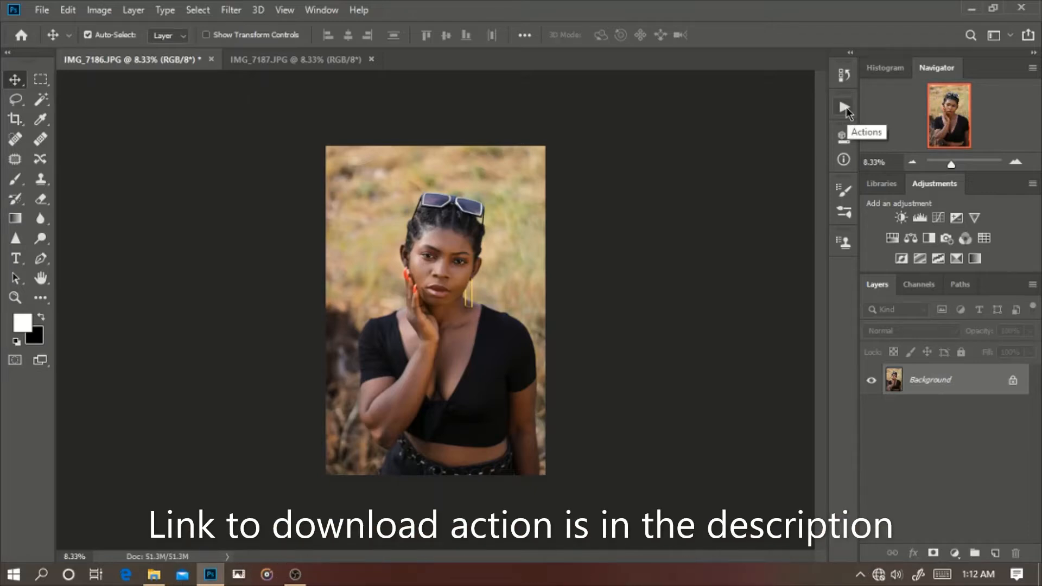
left_click(845, 108)
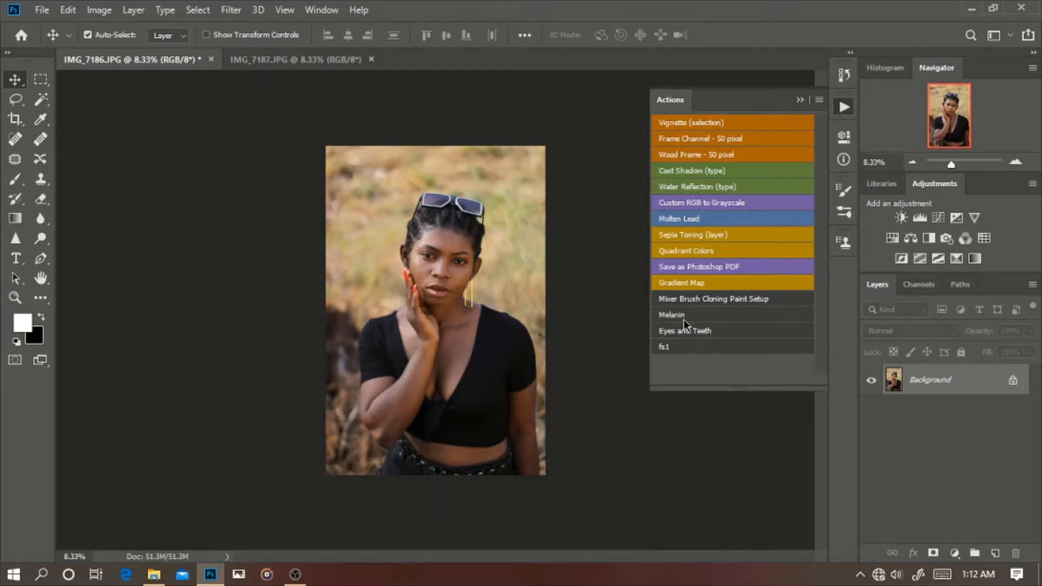
left_click(686, 347)
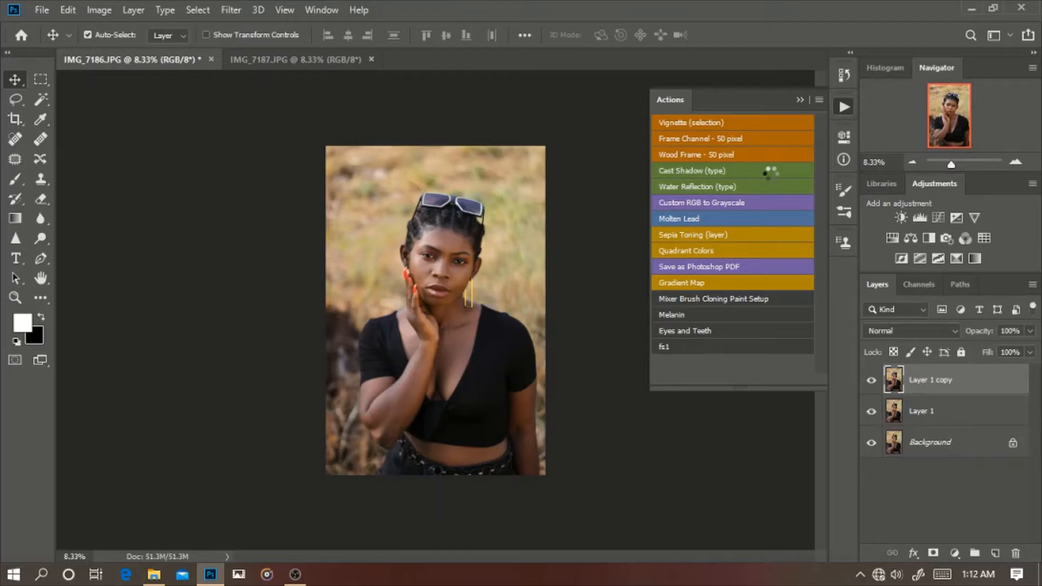
left_click(800, 100)
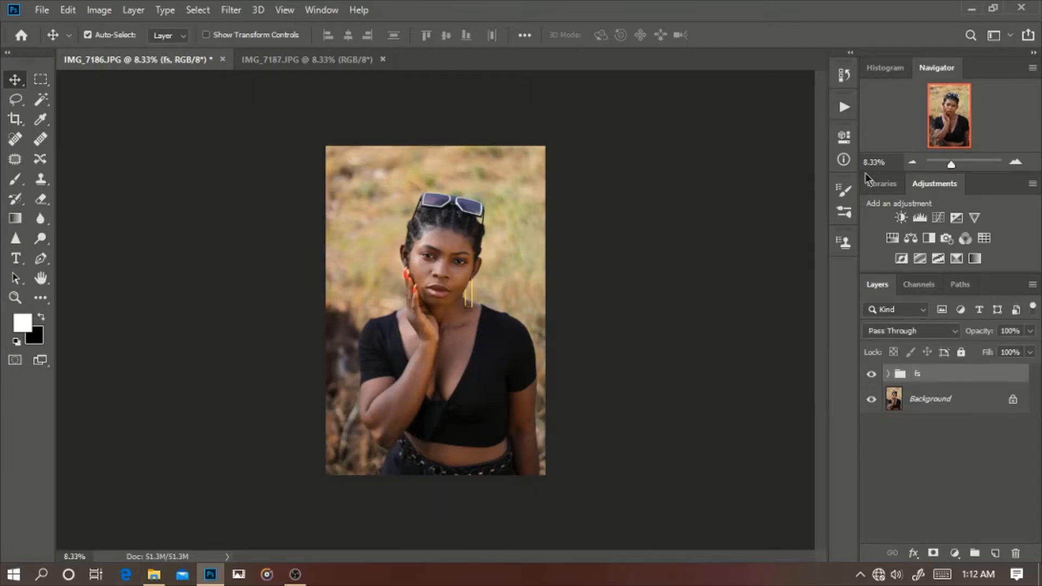
left_click(888, 374)
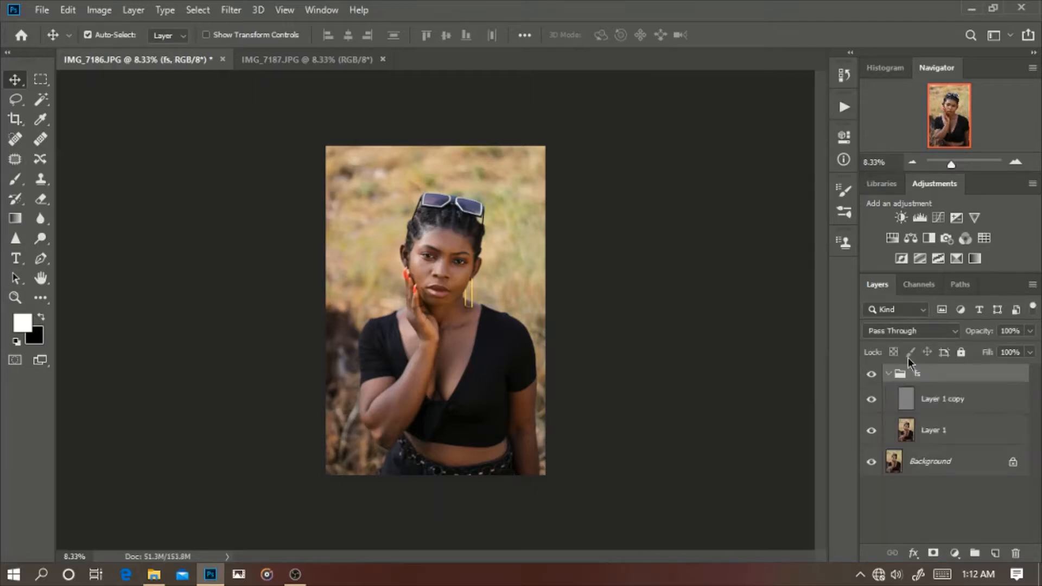
left_click(964, 433)
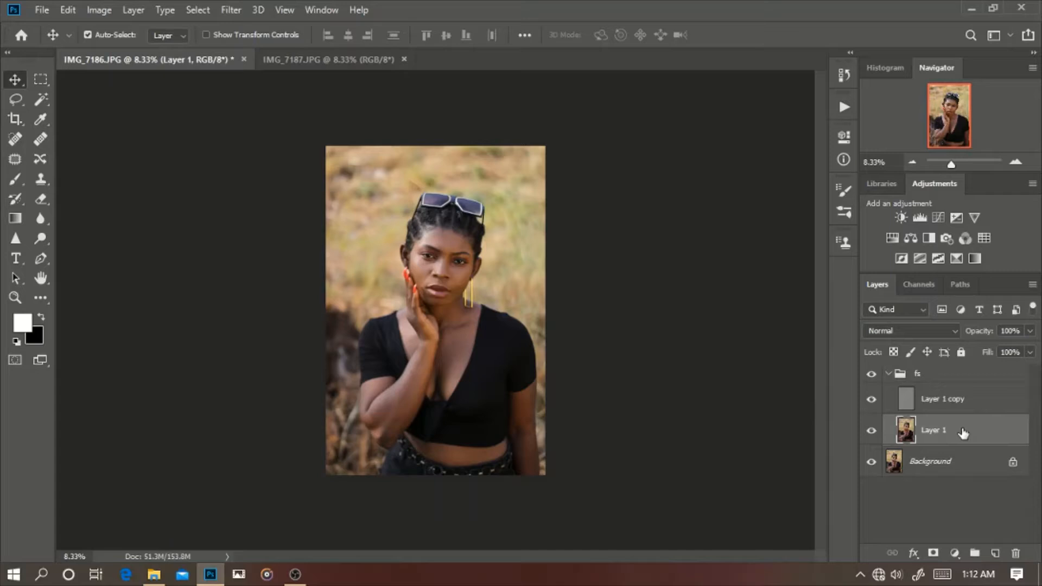
Lasso the cheek on the hand side, from under the eye along the nose to the mouth corner
key("ctrl+plus")
key("ctrl+plus")
key("ctrl+plus")
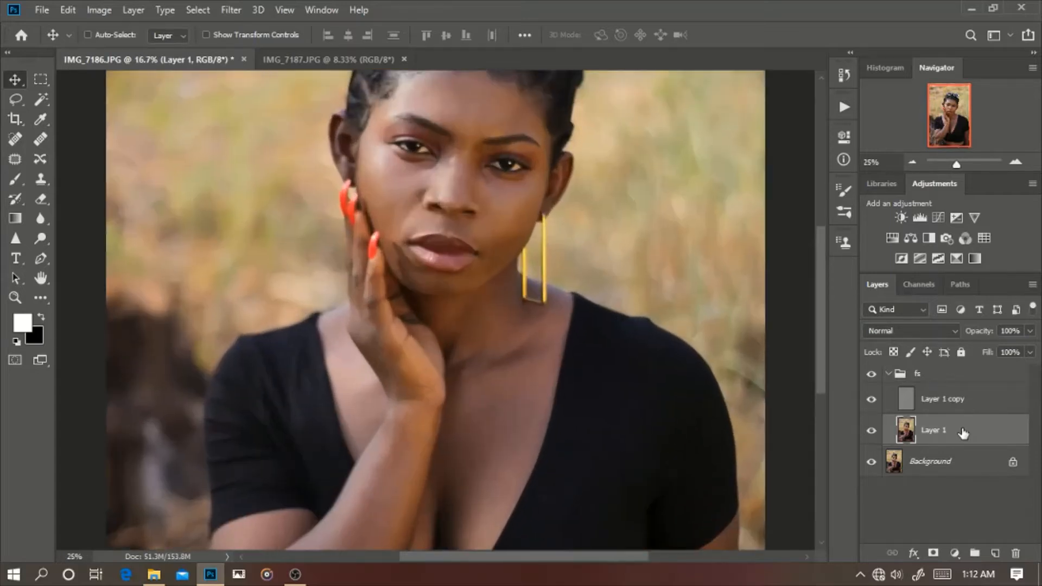
key("ctrl+plus")
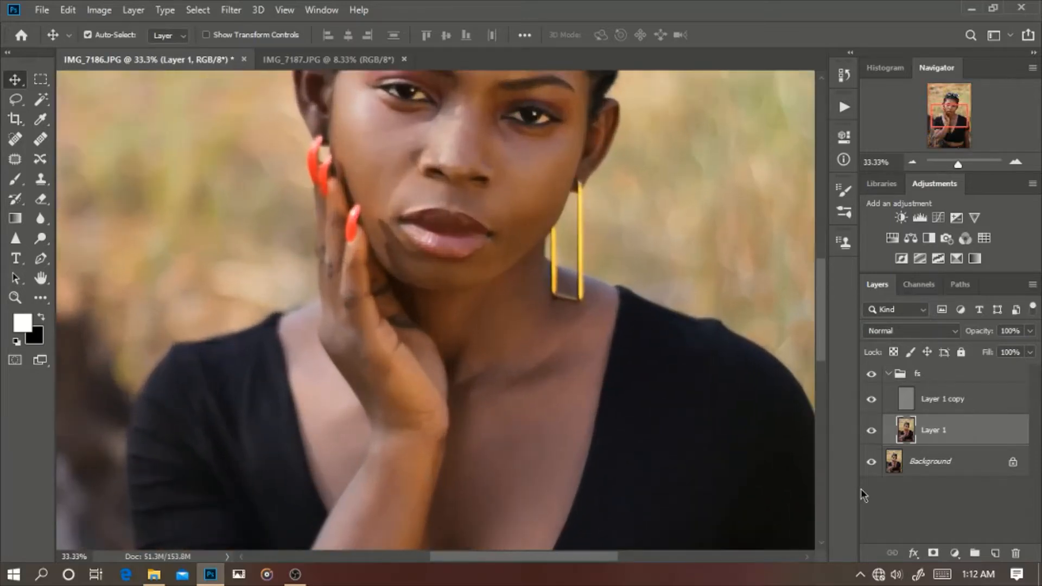
scroll(540, 353, "up", 3)
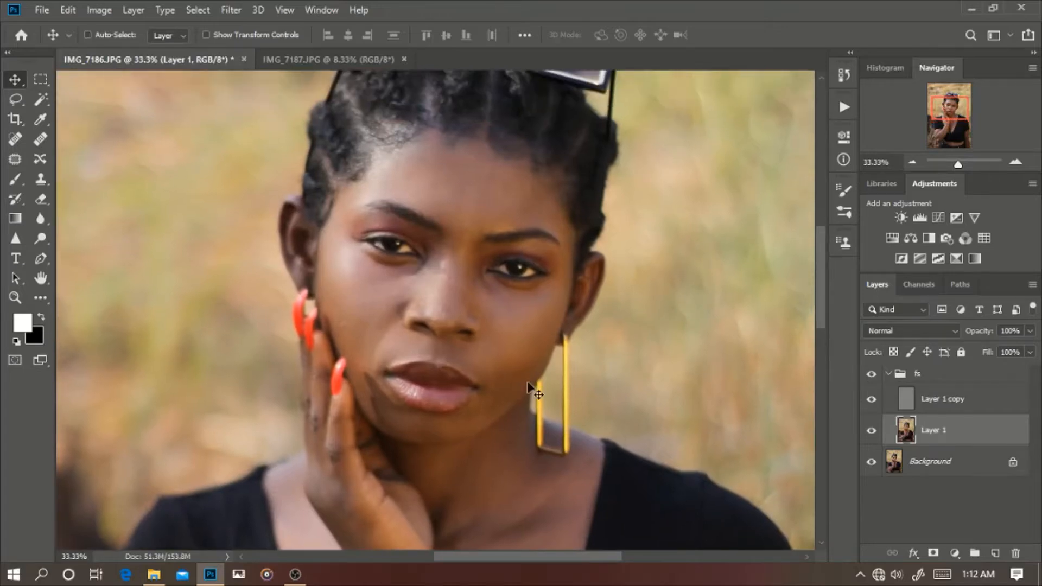
key("ctrl+plus")
key("ctrl+plus")
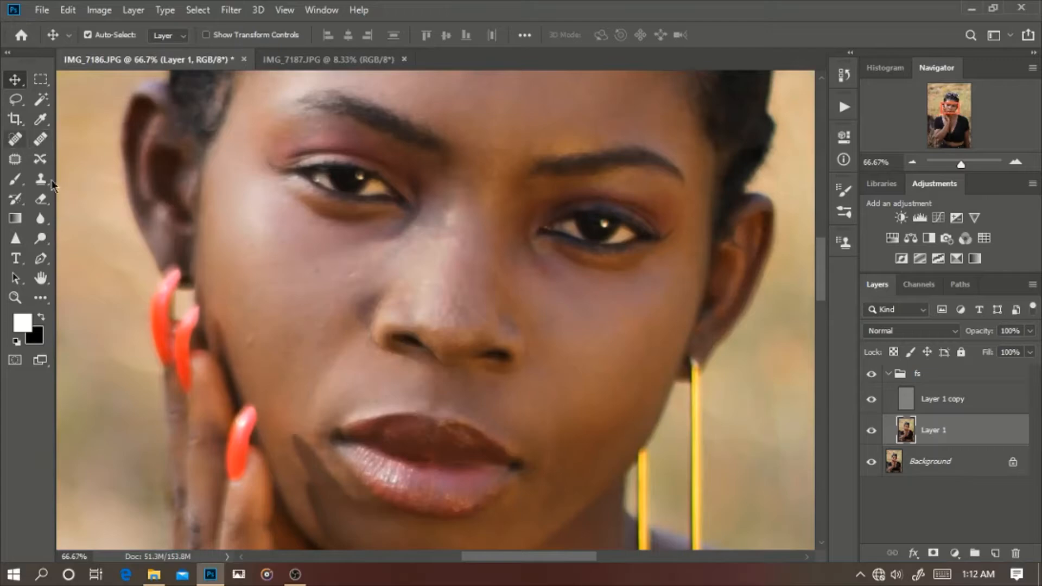
left_click(15, 100)
left_click_drag(268, 233, 332, 272)
mouse_move(301, 193)
left_mouse_down()
mouse_move(352, 244)
mouse_move(427, 269)
mouse_move(472, 259)
left_mouse_up()
mouse_move(465, 298)
left_mouse_down()
mouse_move(433, 380)
mouse_move(434, 418)
mouse_move(369, 539)
mouse_move(293, 374)
left_mouse_up()
left_click_drag(276, 256, 273, 211)
key("ctrl+minus")
key("ctrl+minus")
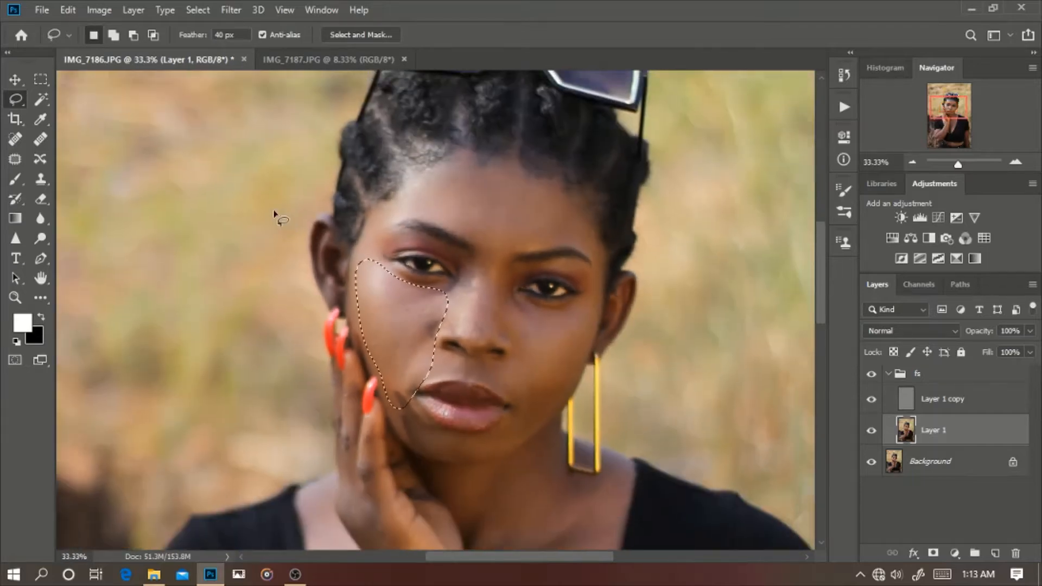
Apply a Gaussian Blur with a 30-pixel radius to the selected cheek and deselect it
left_click(235, 9)
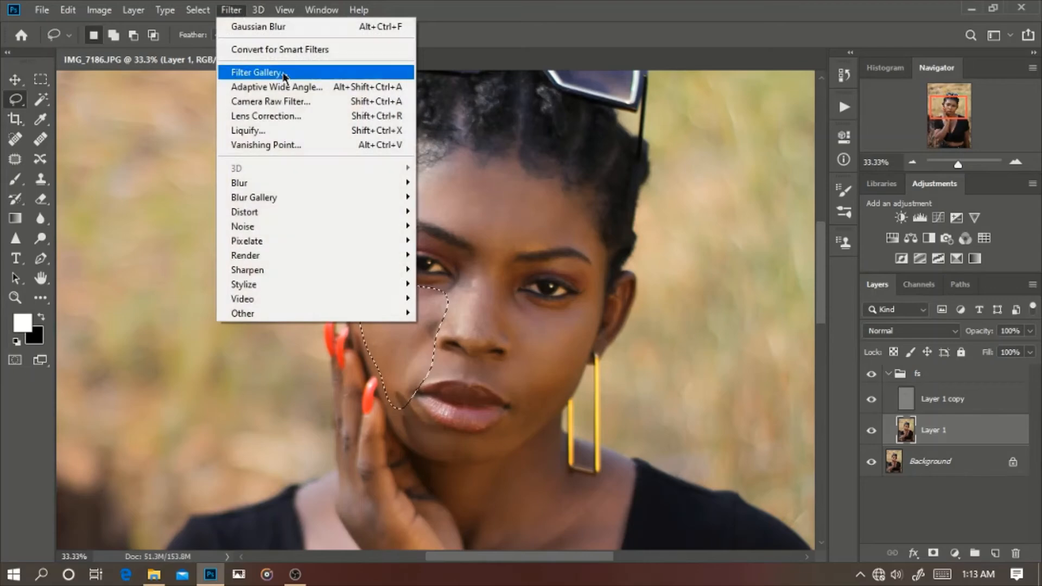
mouse_move(353, 187)
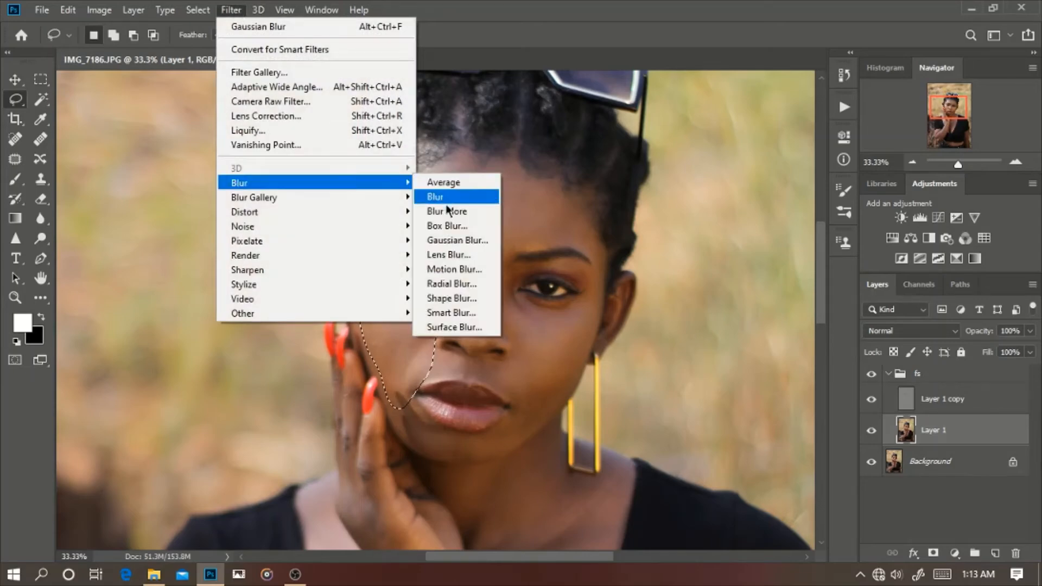
left_click(460, 242)
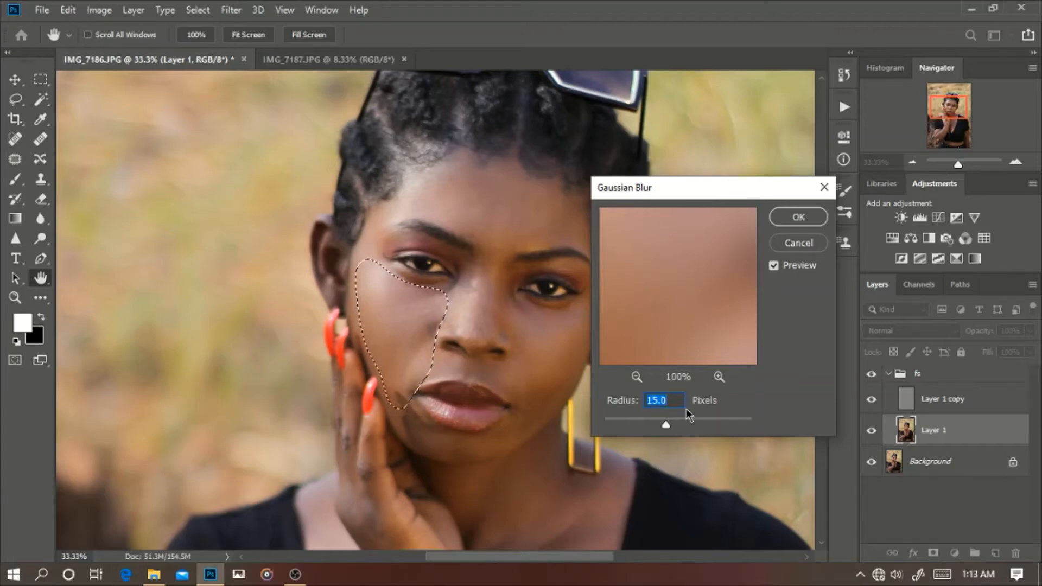
type("30")
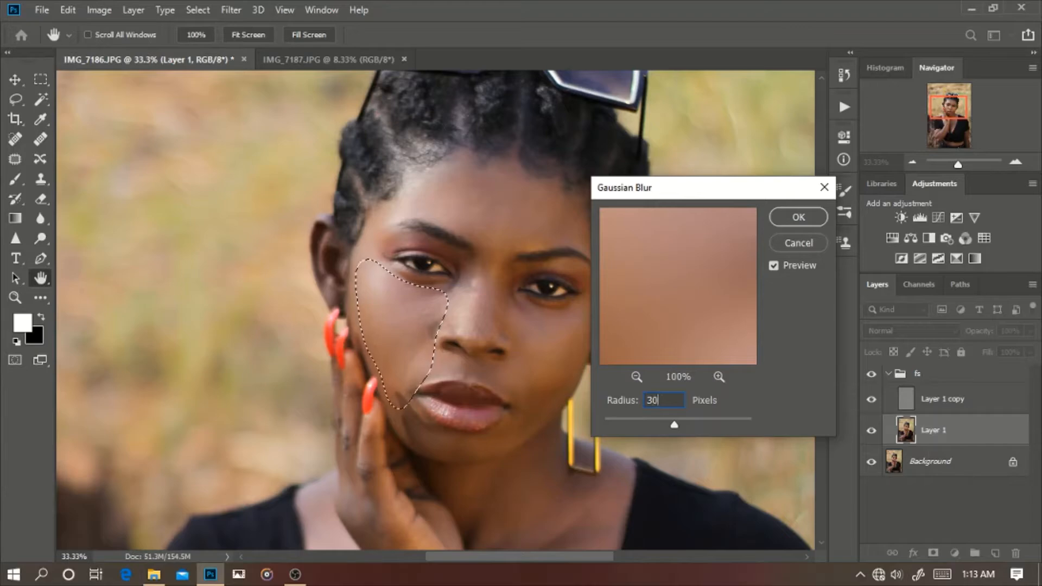
key("Return")
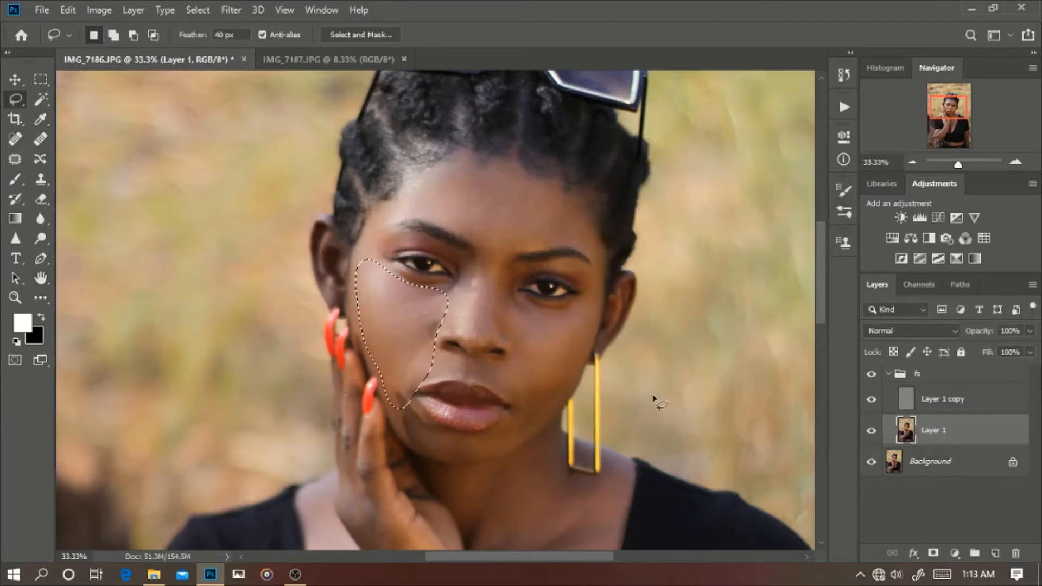
left_click(602, 362)
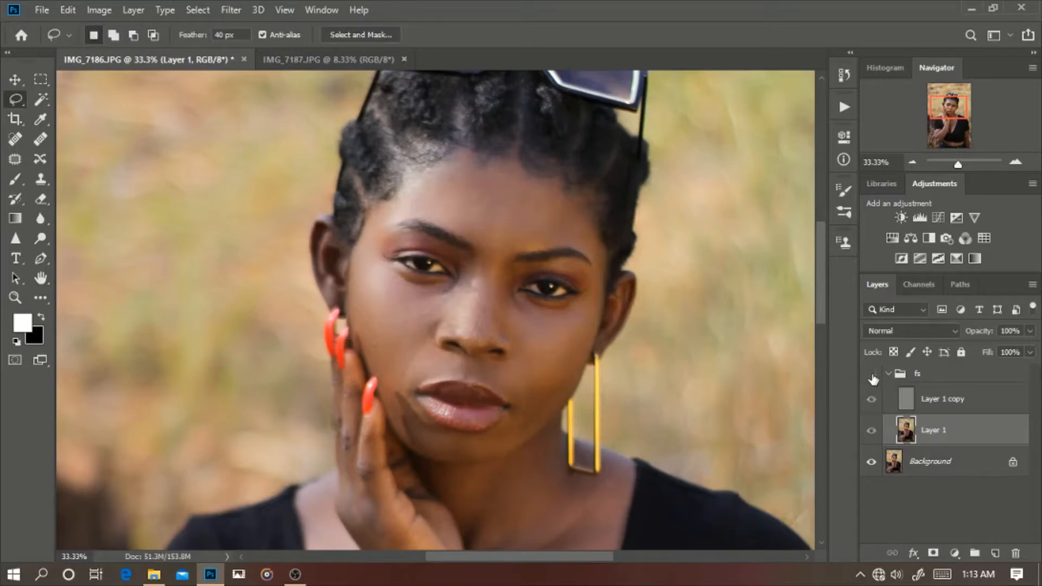
Compare the cheek before and after smoothing by toggling the visibility of the fs group
key("ctrl+plus")
key("ctrl+plus")
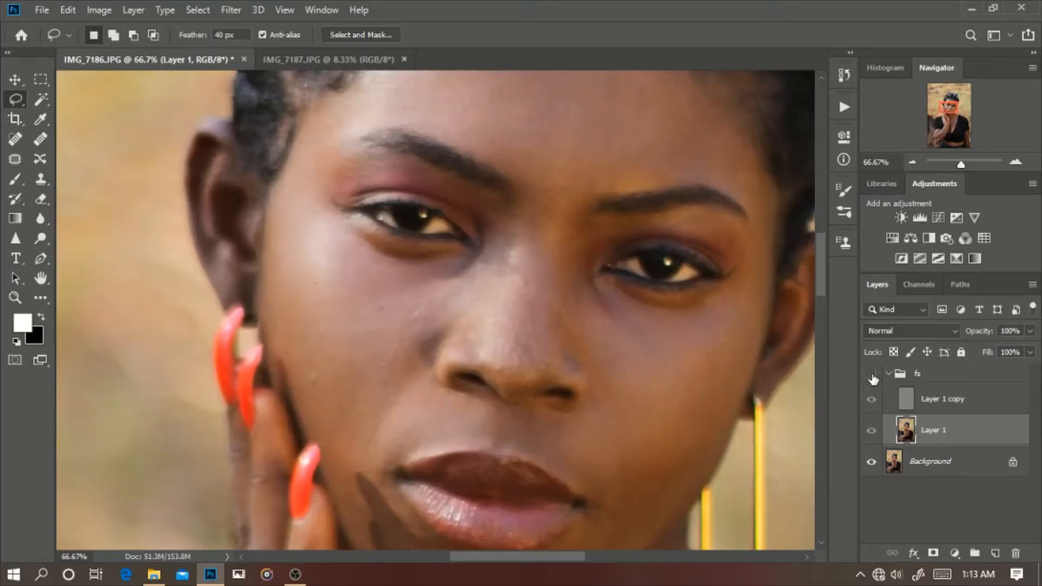
left_click(872, 375)
left_click(873, 375)
key("ctrl+minus")
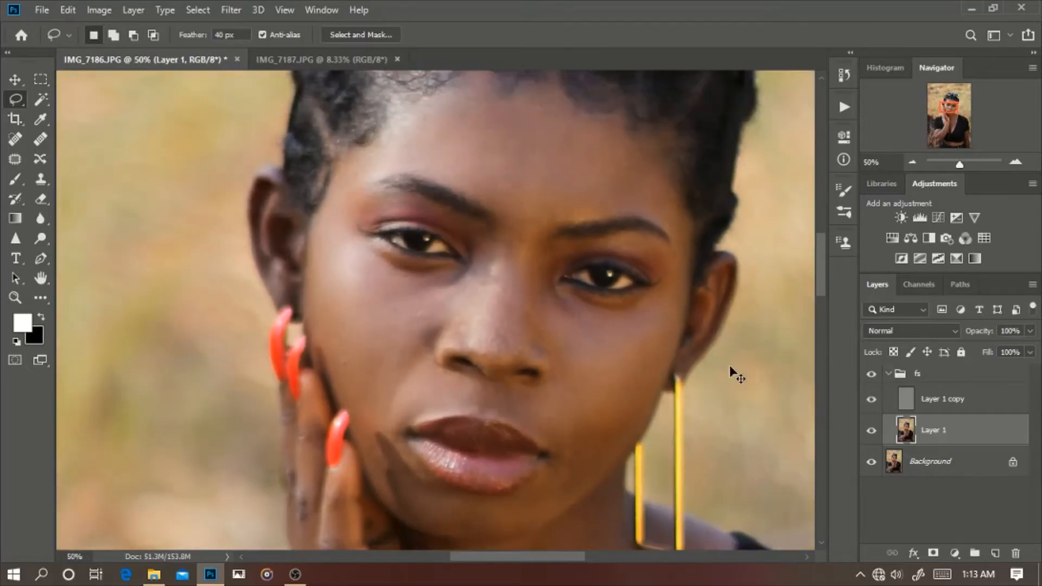
Lasso the whole forehead between the hairline and the eyebrows on Layer 1
left_click_drag(575, 224, 516, 329)
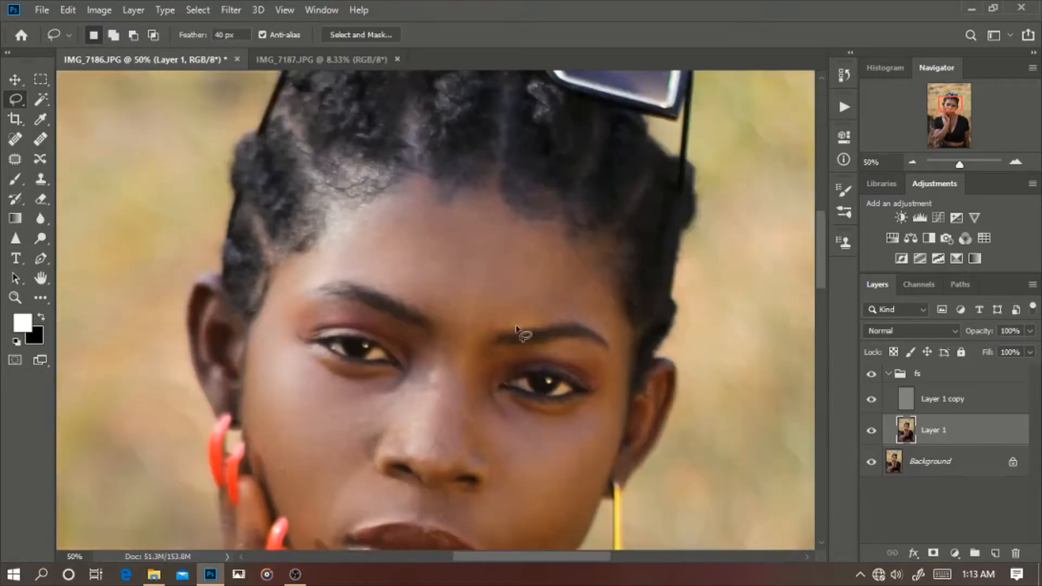
key("ctrl+plus")
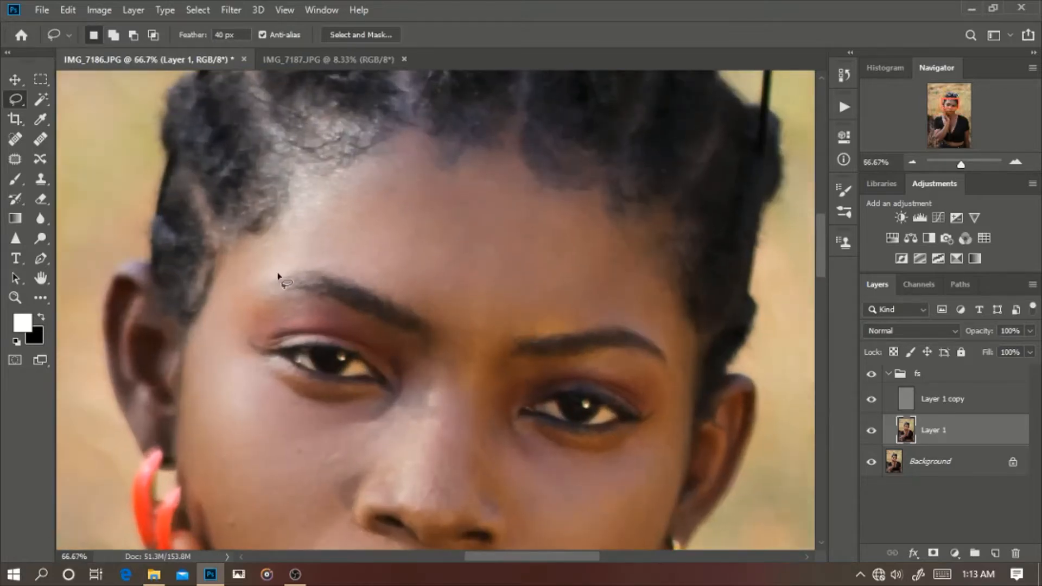
mouse_move(266, 282)
left_mouse_down()
mouse_move(324, 270)
mouse_move(367, 283)
mouse_move(463, 353)
mouse_move(519, 333)
mouse_move(641, 317)
mouse_move(684, 341)
mouse_move(696, 298)
mouse_move(645, 210)
mouse_move(574, 164)
mouse_move(437, 134)
mouse_move(357, 163)
mouse_move(285, 218)
mouse_move(231, 237)
mouse_move(220, 298)
left_mouse_up()
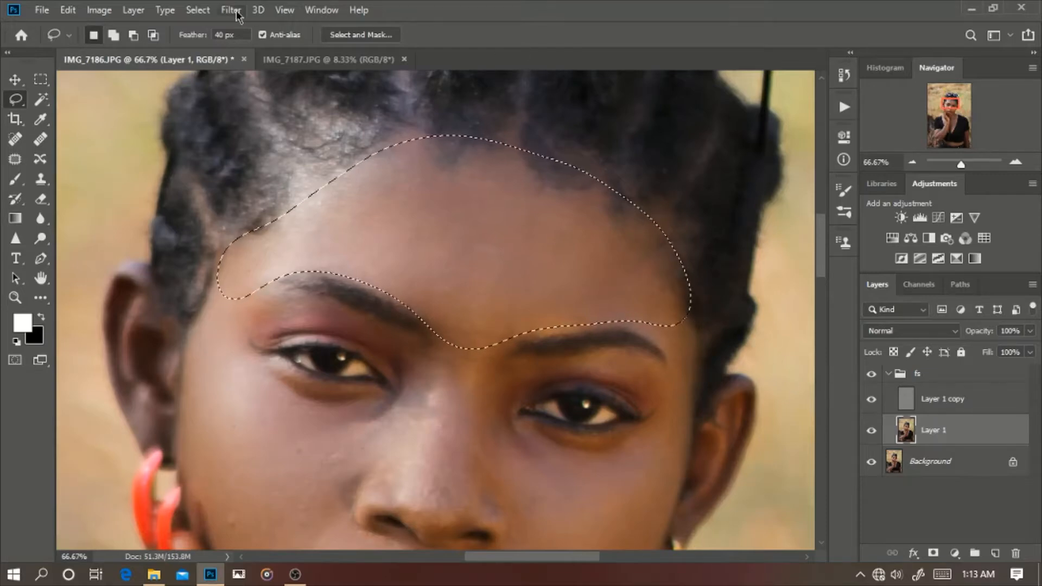
Apply a Gaussian Blur with a 30-pixel radius to the selected forehead and clear the selection
left_click(258, 10)
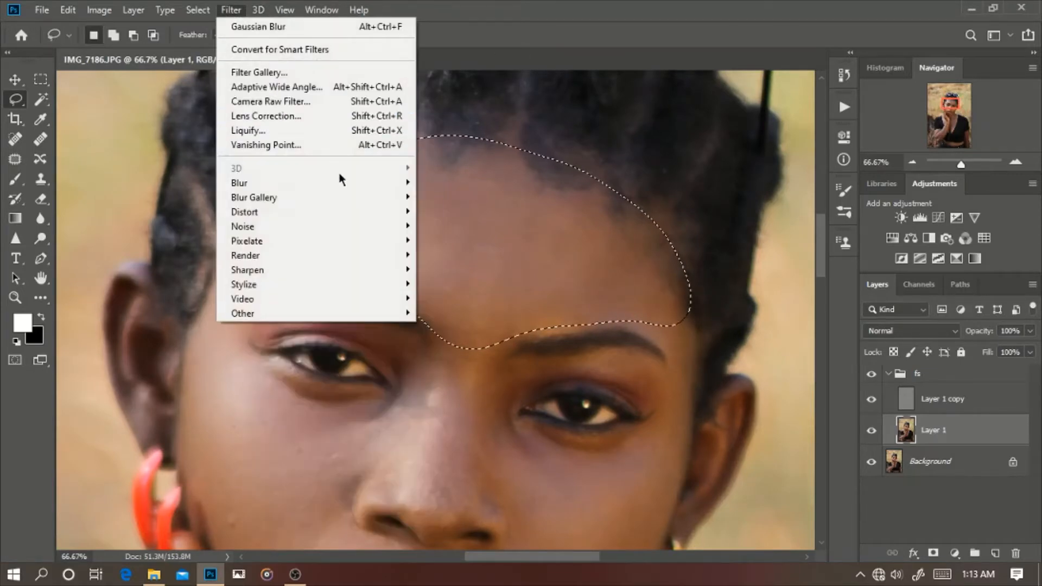
mouse_move(350, 187)
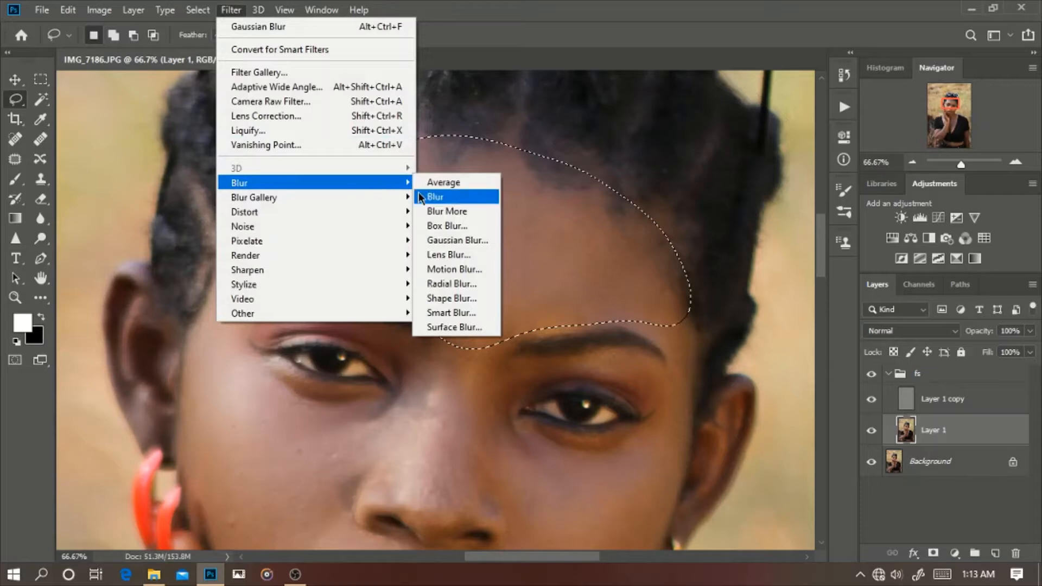
left_click(441, 240)
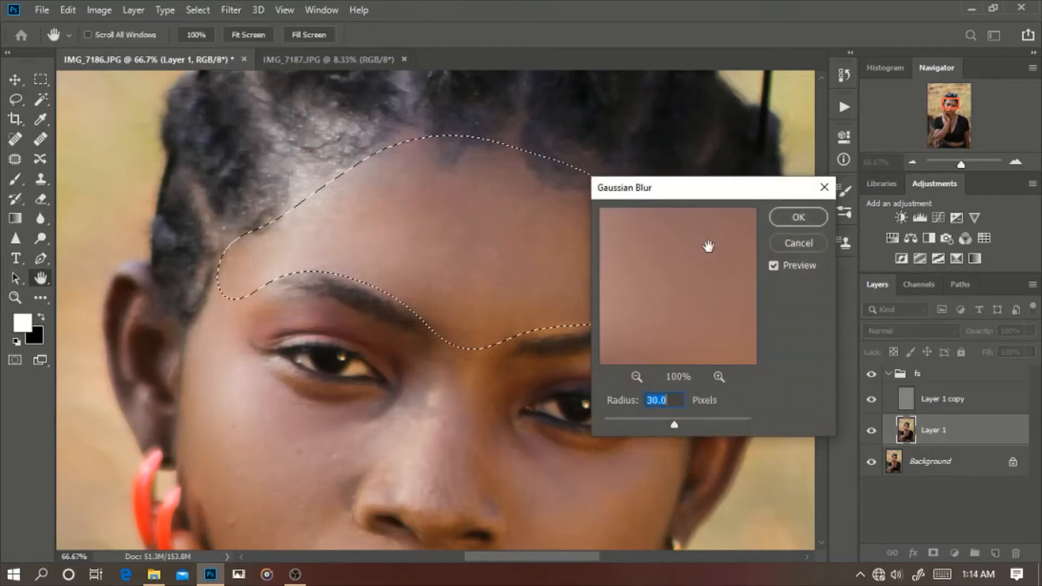
key("Return")
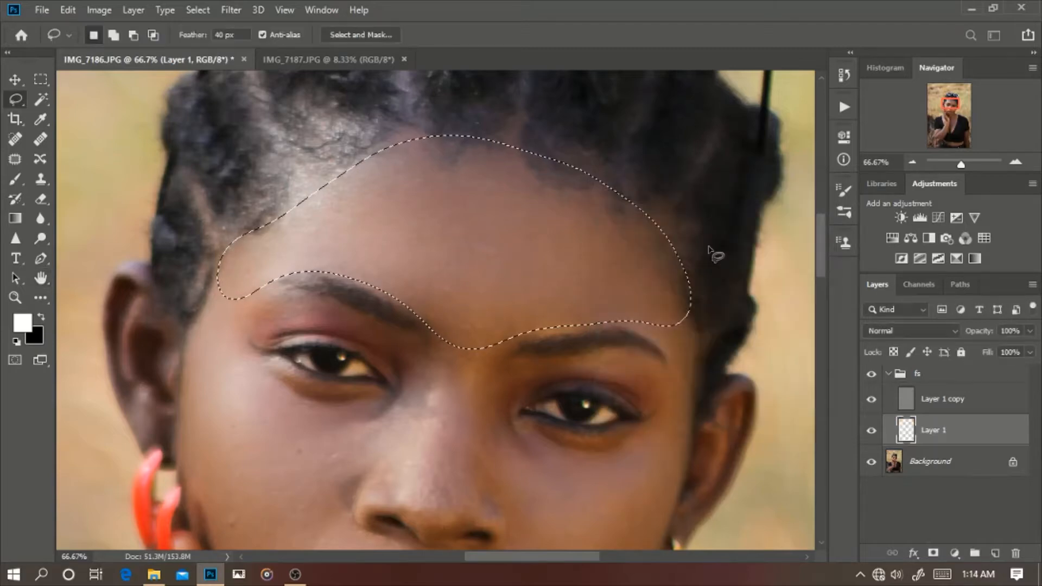
key("ctrl+d")
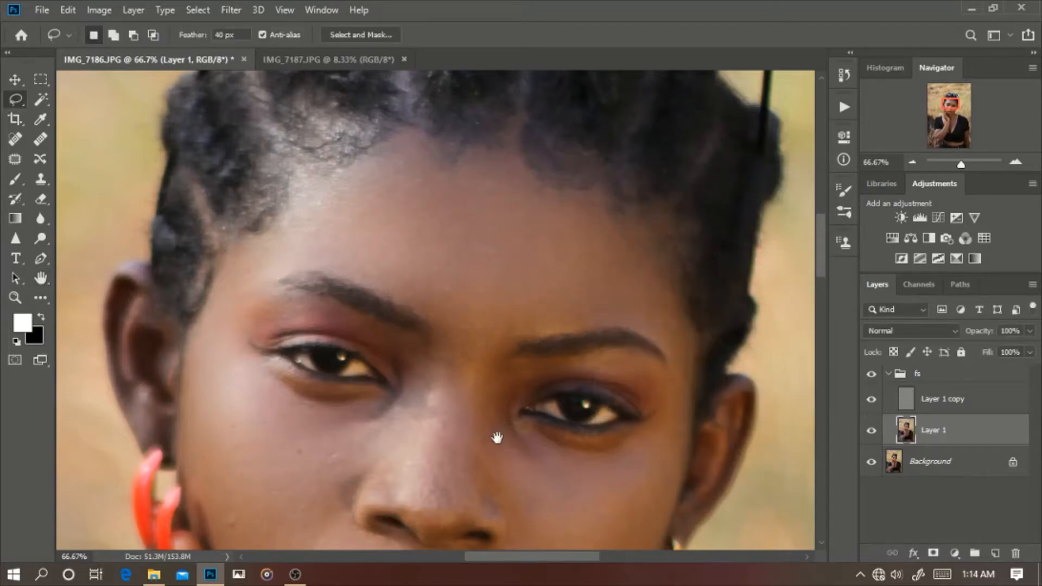
Lasso the temple on the earring side and the jaw patch beside the mouth corner, one after another, for skin smoothing
mouse_move(497, 437)
left_mouse_down()
mouse_move(484, 234)
mouse_move(428, 374)
mouse_move(545, 461)
mouse_move(582, 260)
mouse_move(456, 220)
left_mouse_up()
scroll(478, 196, "up", 2)
mouse_move(592, 185)
left_mouse_down()
mouse_move(661, 217)
mouse_move(613, 124)
left_mouse_up()
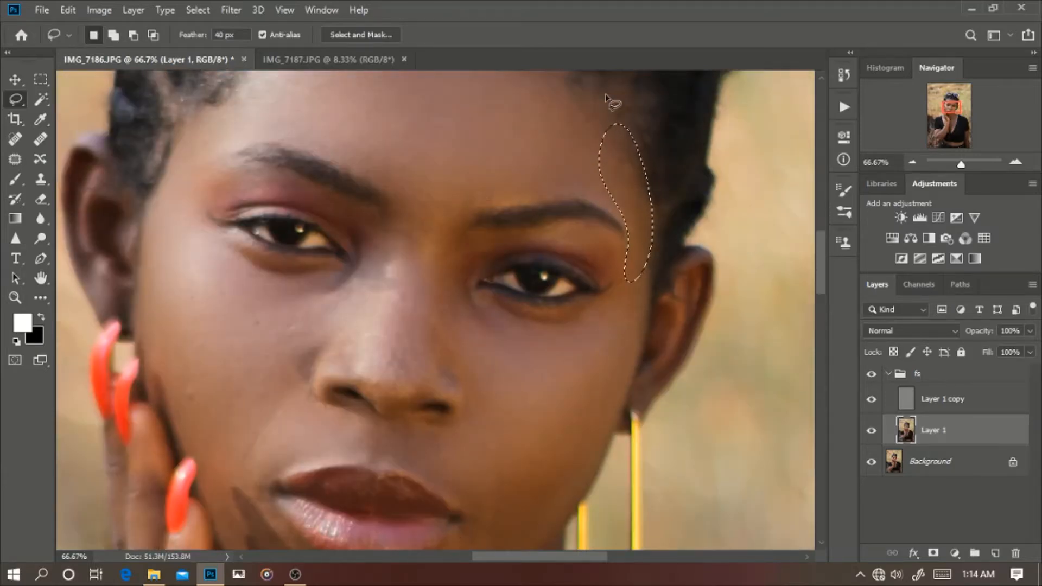
scroll(608, 101, "down", 5)
mouse_move(537, 353)
left_mouse_down()
mouse_move(481, 425)
mouse_move(461, 414)
mouse_move(472, 391)
left_mouse_up()
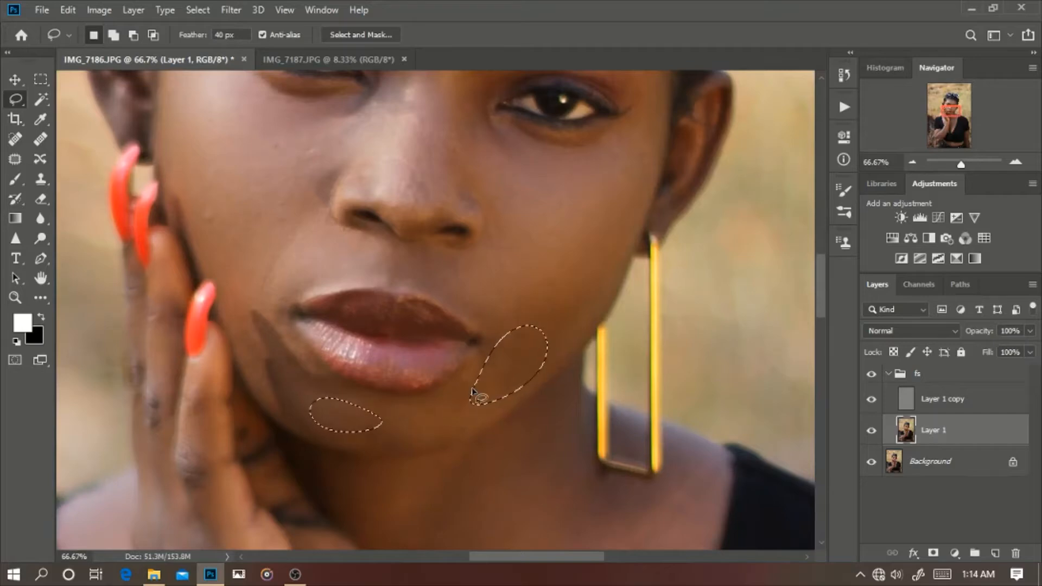
Lasso the neck and the central chest area inside the neckline for skin smoothing
scroll(473, 401, "down", 6)
mouse_move(276, 299)
left_mouse_down()
mouse_move(379, 291)
mouse_move(567, 417)
mouse_move(566, 291)
mouse_move(512, 418)
mouse_move(389, 428)
mouse_move(381, 326)
mouse_move(364, 280)
left_mouse_up()
key("ctrl+minus")
key("ctrl+minus")
left_click_drag(305, 313, 486, 270)
key("ctrl+plus")
key("ctrl+plus")
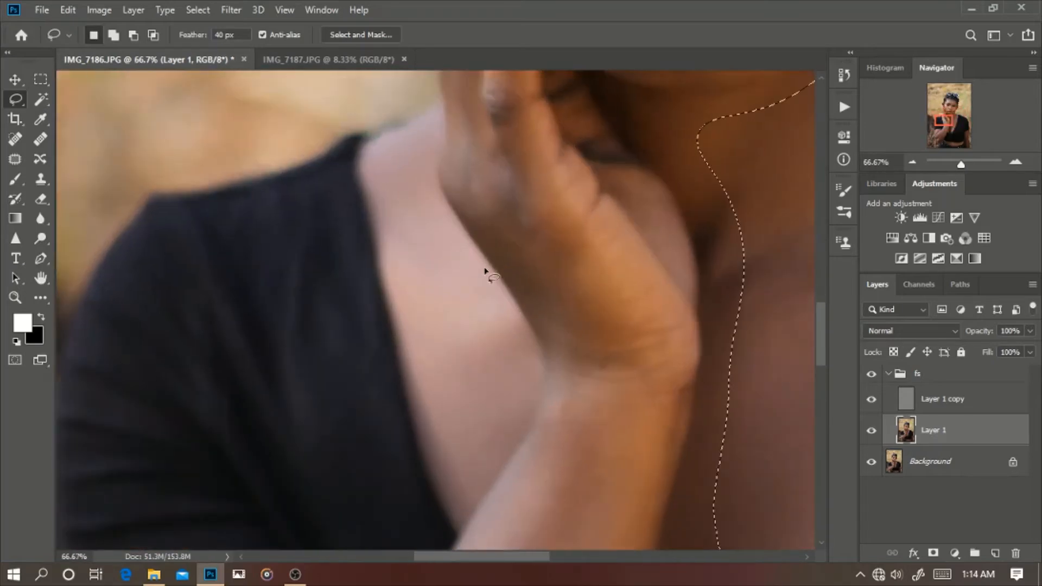
Lasso the chest patch between sleeve and raised hand and the length of the forearm for smoothing, and clear the selection
mouse_move(401, 183)
left_mouse_down()
mouse_move(446, 256)
mouse_move(461, 458)
mouse_move(424, 364)
left_mouse_up()
scroll(465, 213, "down", 5)
scroll(465, 214, "right", 3)
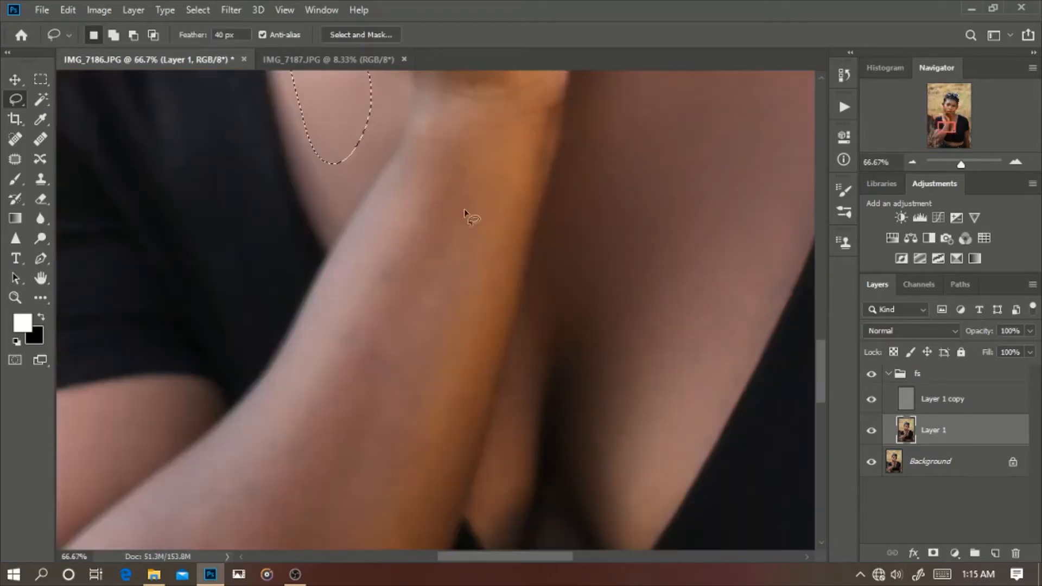
mouse_move(379, 226)
left_mouse_down()
mouse_move(428, 399)
mouse_move(505, 230)
mouse_move(405, 395)
mouse_move(158, 279)
mouse_move(259, 177)
mouse_move(243, 279)
left_mouse_up()
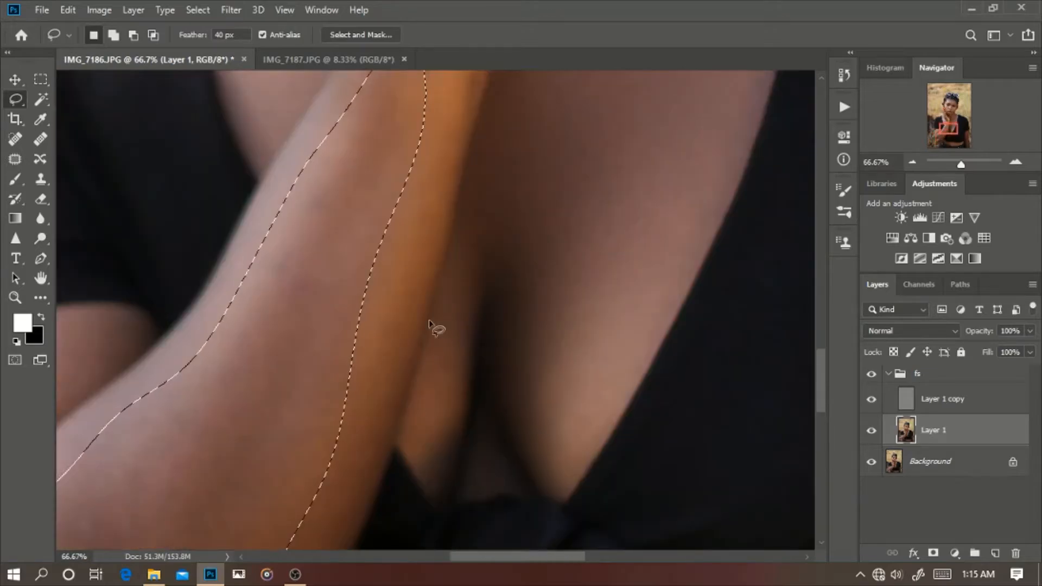
scroll(349, 400, "down", 3)
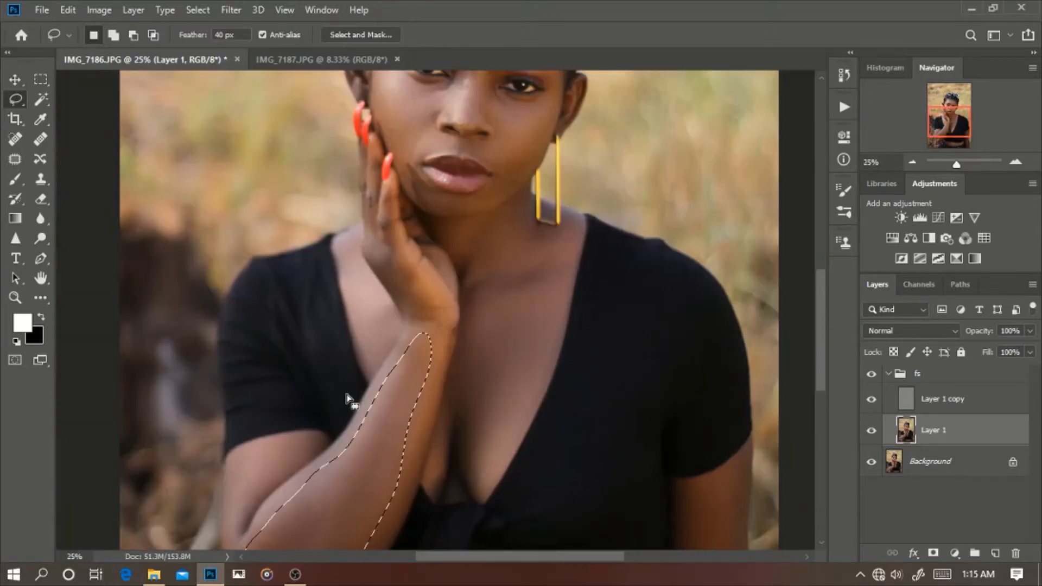
key("ctrl+d")
Compare the whole portrait with and without the skin smoothing by toggling the fs group's visibility
scroll(617, 329, "up", 3)
left_click(872, 374)
left_click(872, 375)
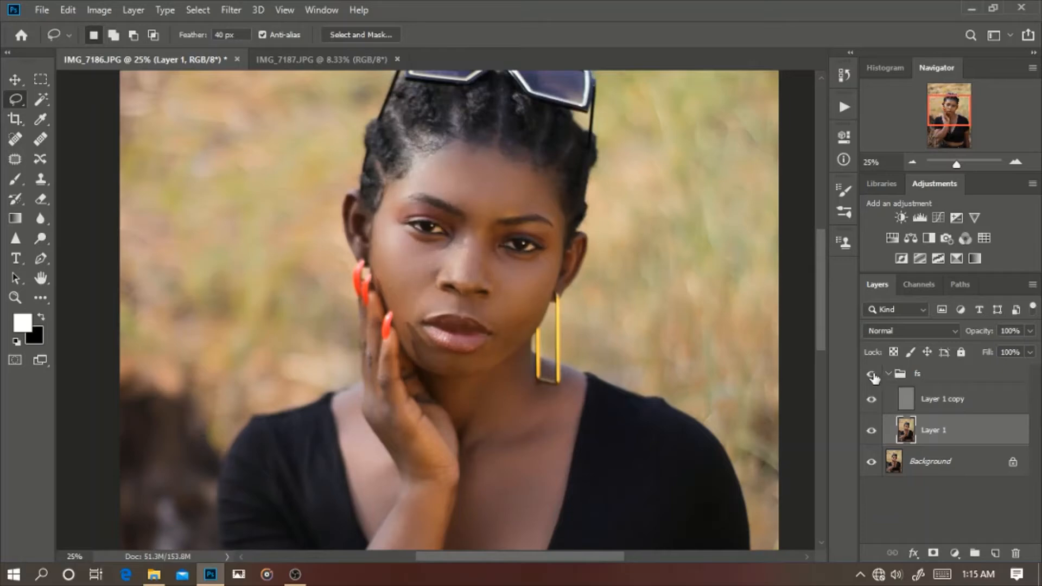
Lasso the bare midriff above the belt and the hanging arm below the sleeve for skin smoothing, and clear the selection
scroll(467, 322, "up", 2)
scroll(467, 322, "down", 4)
mouse_move(444, 247)
left_mouse_down()
mouse_move(510, 465)
mouse_move(412, 276)
mouse_move(419, 249)
left_mouse_up()
scroll(613, 383, "up", 4)
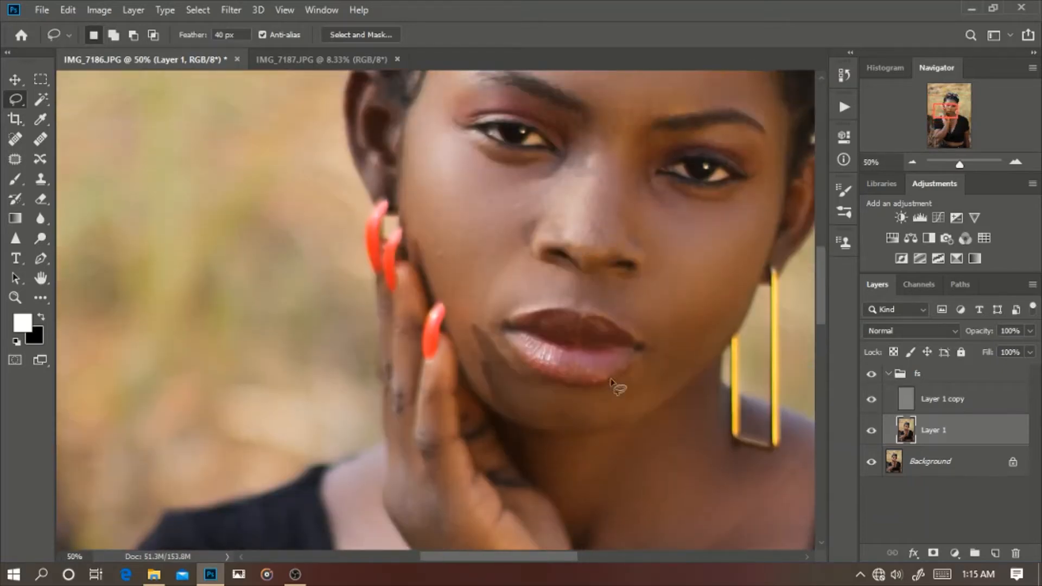
scroll(609, 407, "down", 3)
scroll(530, 371, "up", 3)
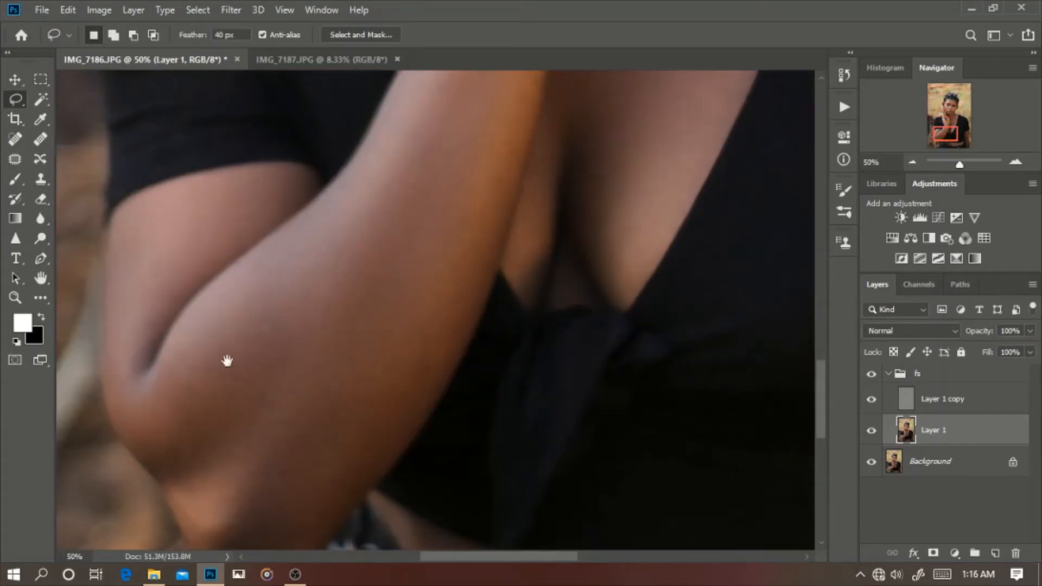
left_click_drag(251, 410, 108, 182)
mouse_move(607, 384)
left_mouse_down()
mouse_move(246, 397)
mouse_move(431, 335)
left_mouse_up()
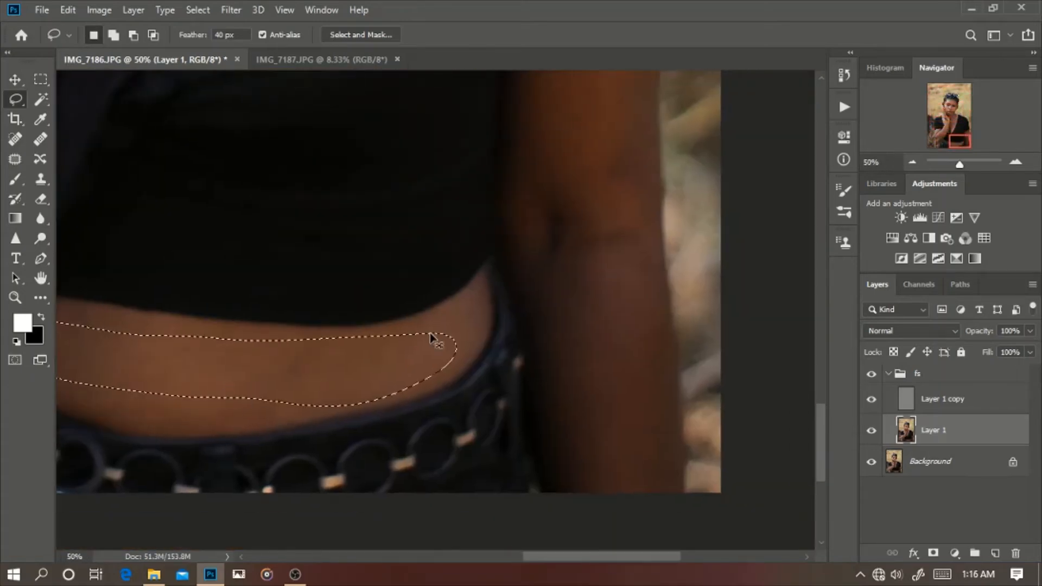
mouse_move(636, 260)
left_mouse_down()
mouse_move(560, 454)
mouse_move(537, 305)
mouse_move(633, 220)
left_mouse_up()
scroll(537, 304, "up", 4)
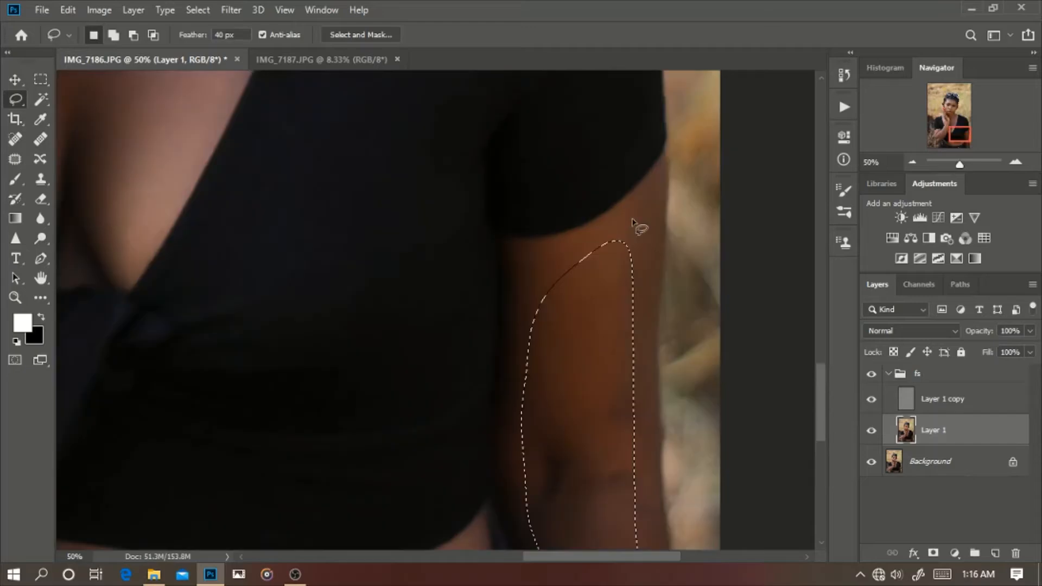
key("ctrl+d")
Examine the smoothed skin on the face close up and across the whole portrait for areas that still look uneven
left_click_drag(374, 193, 608, 446)
left_click_drag(317, 168, 322, 297)
key("ctrl+minus")
key("ctrl+minus")
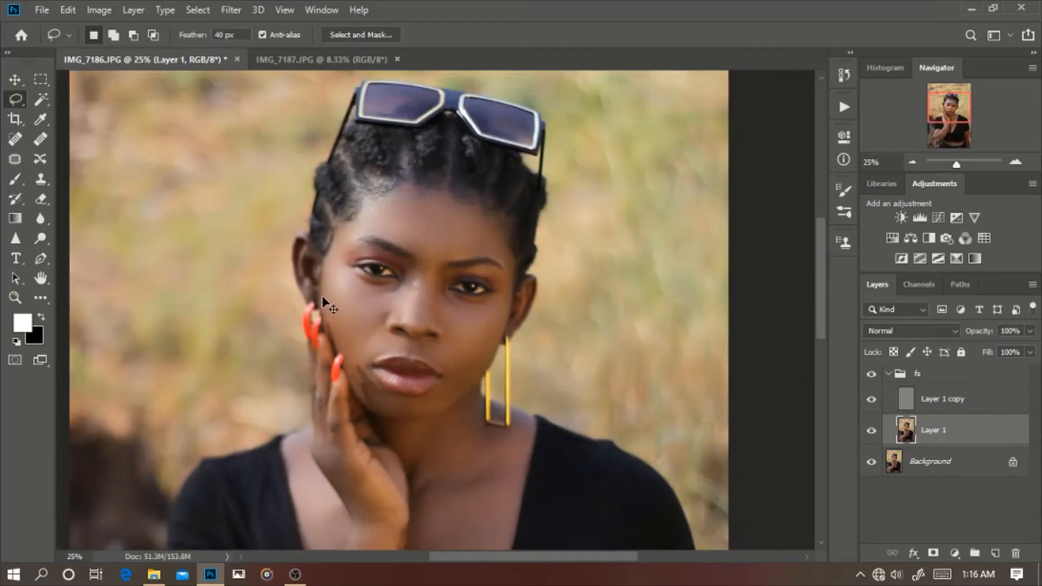
key("ctrl+plus")
key("ctrl+plus")
key("ctrl+plus")
key("ctrl+minus")
key("ctrl+minus")
key("ctrl+minus")
key("ctrl+minus")
key("ctrl+minus")
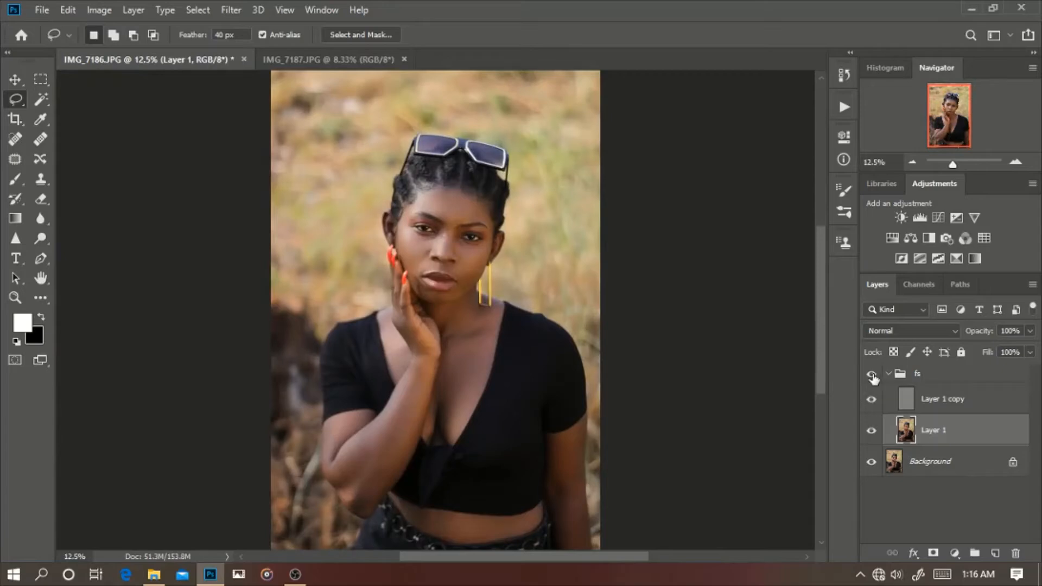
key("ctrl+plus")
key("ctrl+plus")
key("ctrl+plus")
key("ctrl+plus")
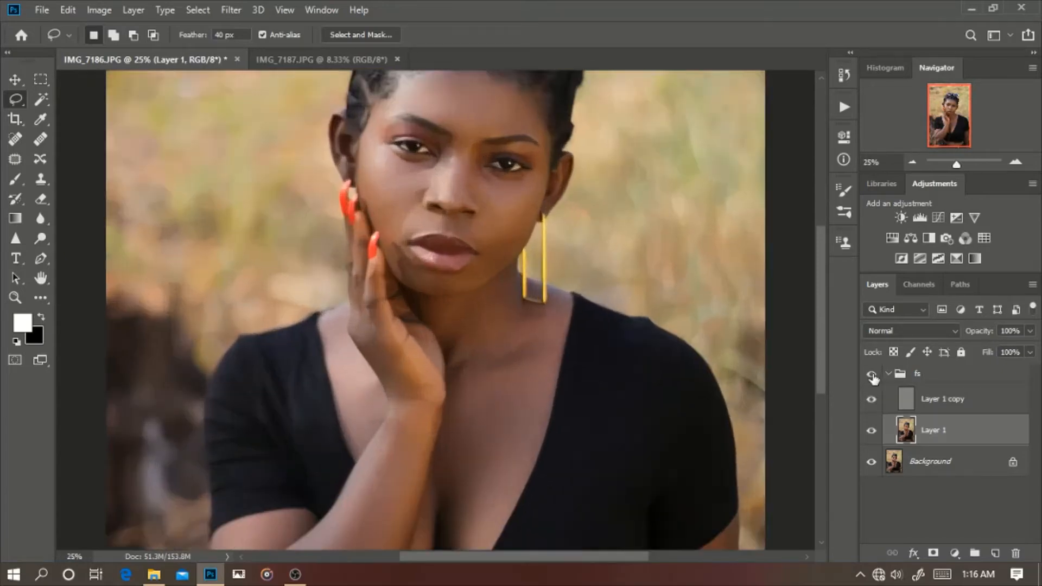
Lasso a small patch of facial skin, reapply the last Gaussian Blur to it and clear the selection
left_click_drag(554, 171, 513, 420)
key("ctrl+plus")
mouse_move(373, 286)
left_mouse_down()
mouse_move(343, 369)
mouse_move(370, 258)
left_mouse_up()
key("ctrl+alt+f")
key("ctrl+d")
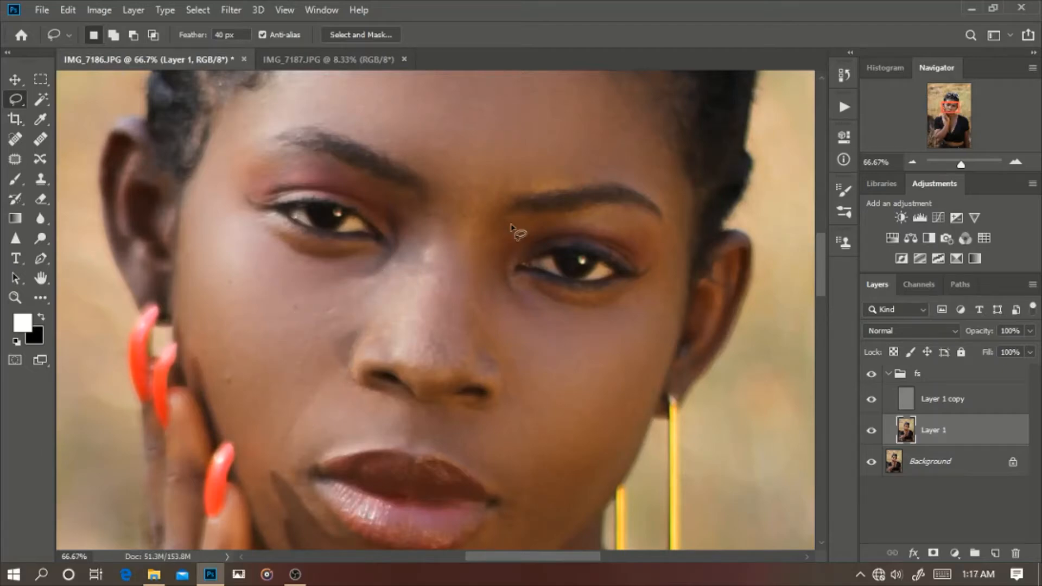
Lasso the nose from between the brows to the tip, apply Gaussian Blur with a 12.5-pixel radius and clear the selection
left_click_drag(512, 226, 495, 339)
key("ctrl+minus")
key("ctrl+minus")
left_click(230, 9)
mouse_move(244, 180)
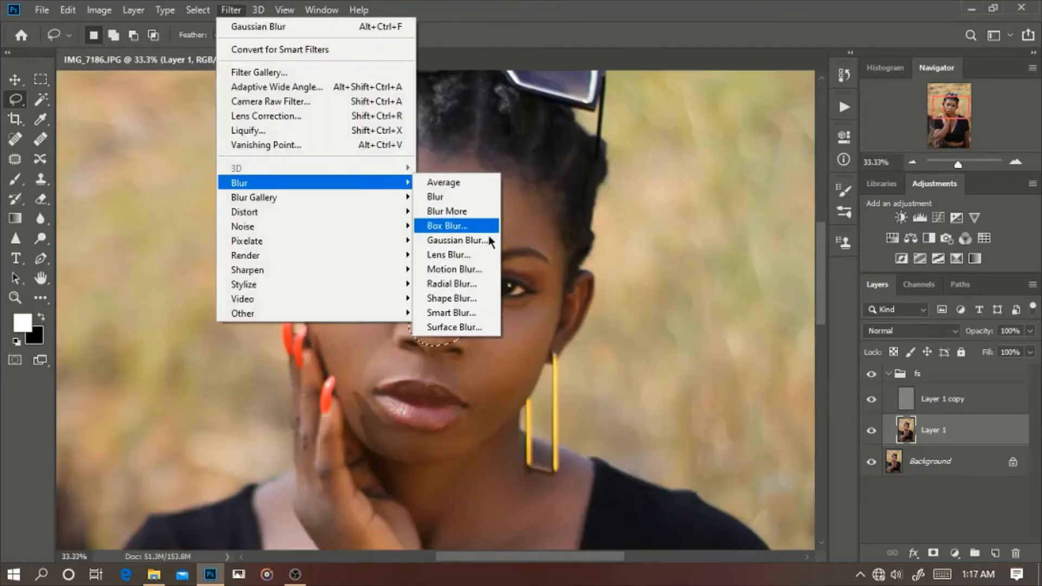
left_click(465, 242)
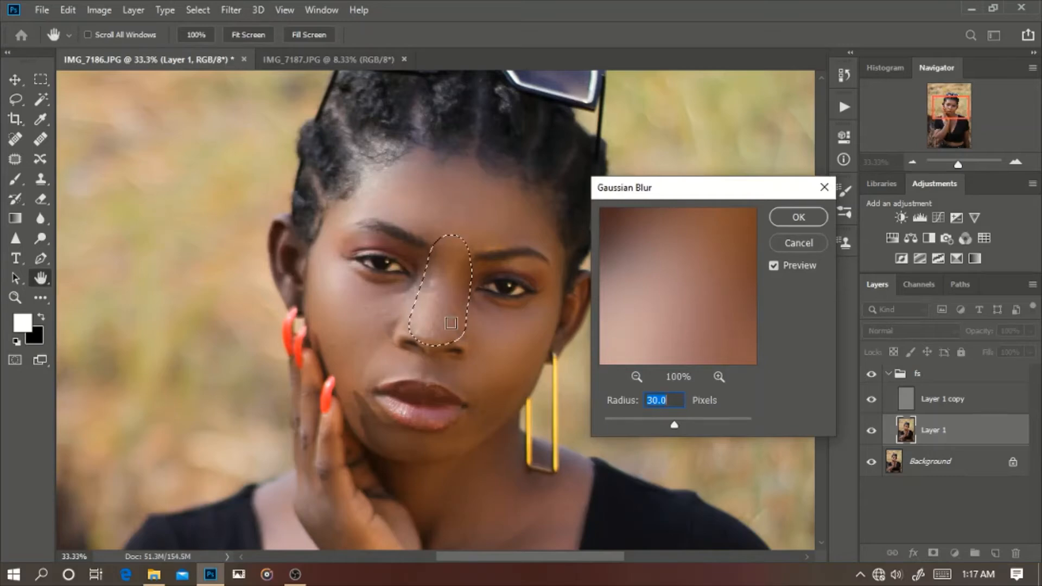
key("ctrl+plus")
key("ctrl+plus")
key("ctrl+minus")
key("ctrl+minus")
mouse_move(674, 425)
left_mouse_down()
mouse_move(638, 425)
mouse_move(663, 421)
left_mouse_up()
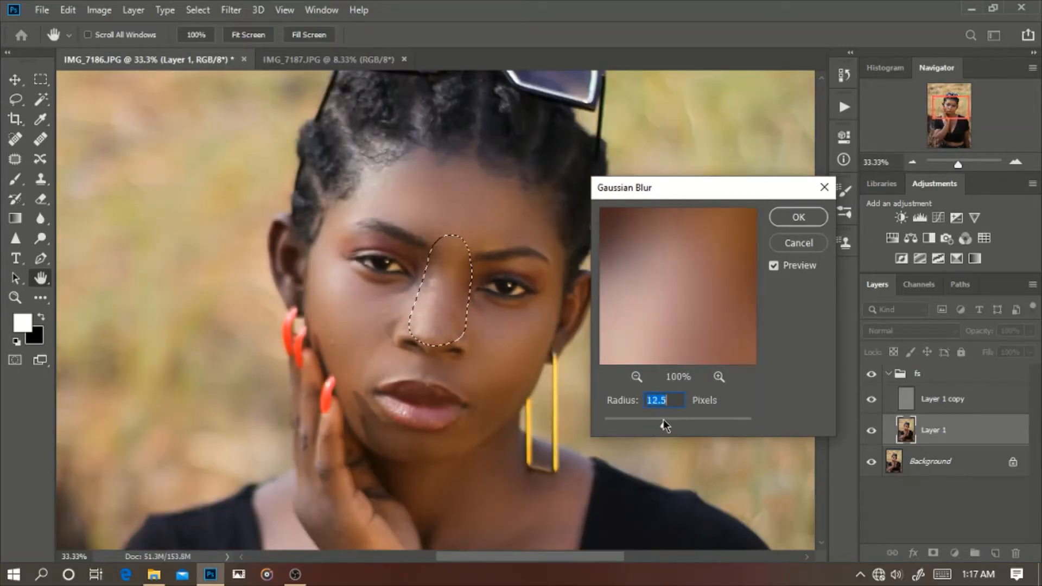
left_click(798, 217)
key("ctrl+d")
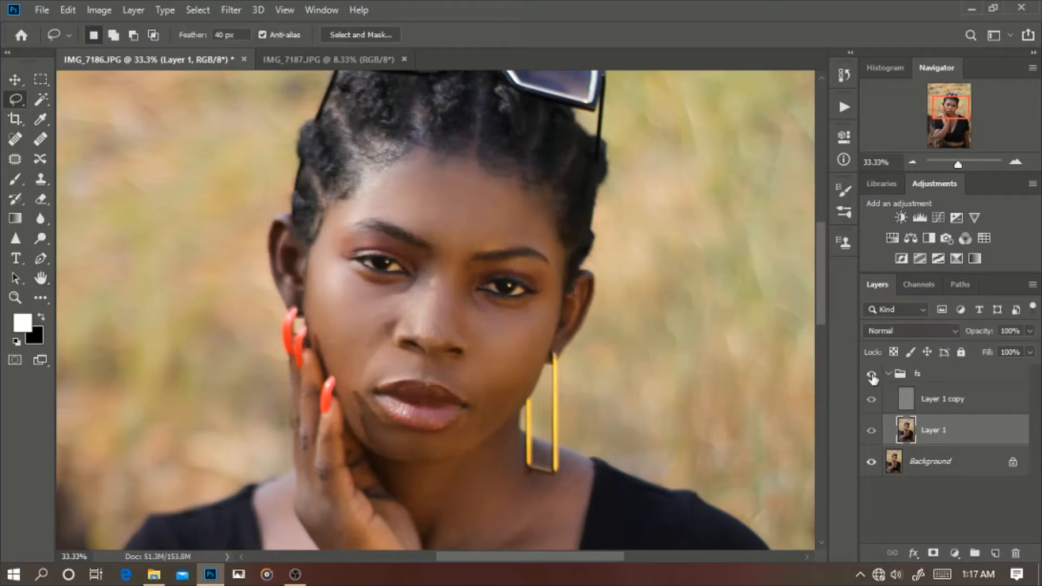
Lasso the upper eyelid between brow and lash line, on the side of the raised hand, for smoothing
key("ctrl+plus")
key("ctrl+plus")
key("ctrl+plus")
left_click_drag(618, 349, 590, 431)
mouse_move(597, 269)
left_mouse_down()
mouse_move(727, 272)
mouse_move(600, 272)
left_mouse_up()
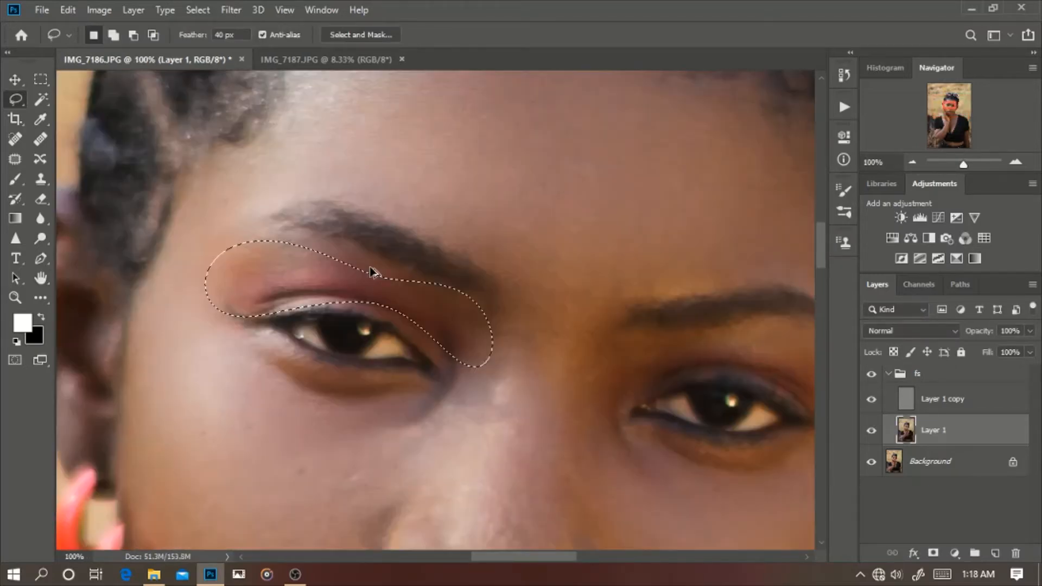
Compare the full portrait and the face close-up with the fs group hidden and shown
key("ctrl+minus")
key("ctrl+minus")
key("ctrl+minus")
key("ctrl+minus")
key("ctrl+minus")
key("ctrl+minus")
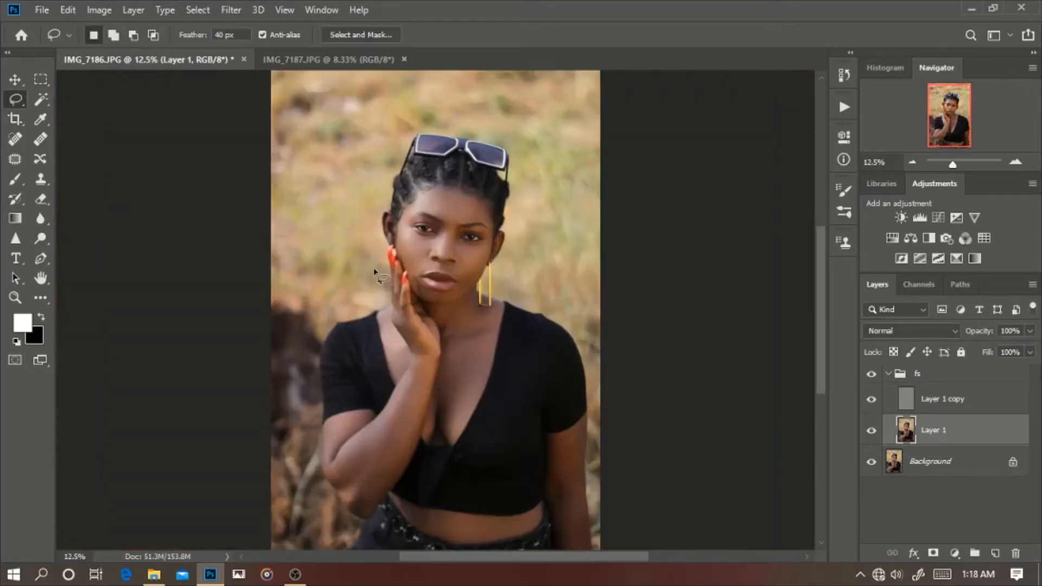
scroll(446, 296, "down", 1)
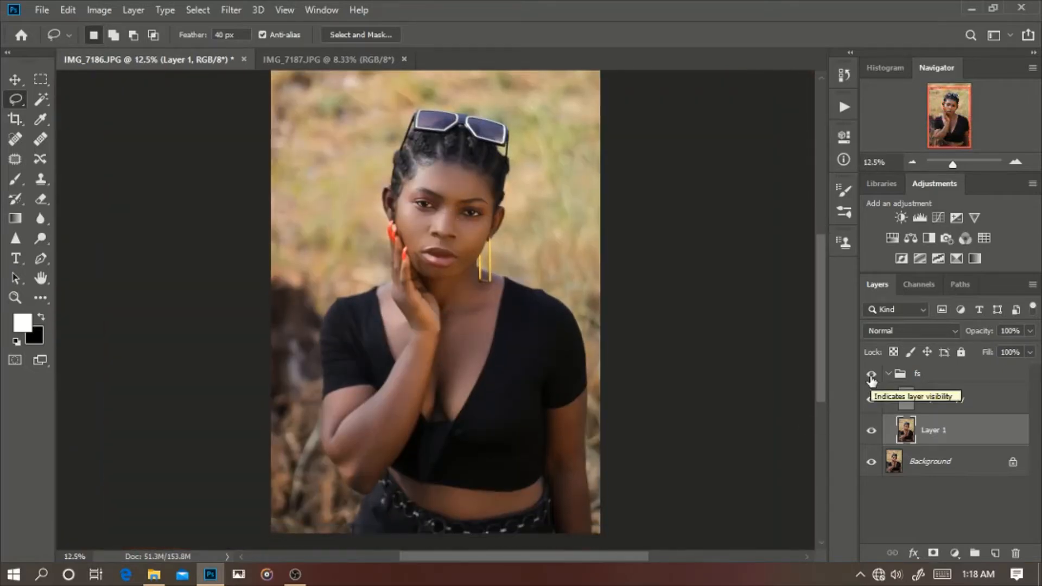
left_click(872, 375)
key("ctrl+plus")
key("ctrl+plus")
key("ctrl+plus")
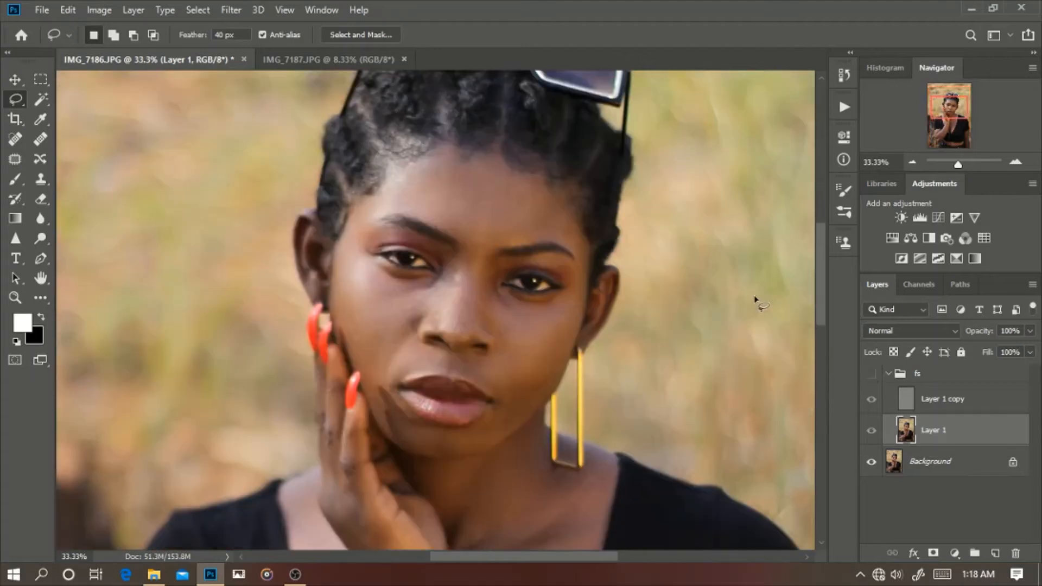
left_click(871, 375)
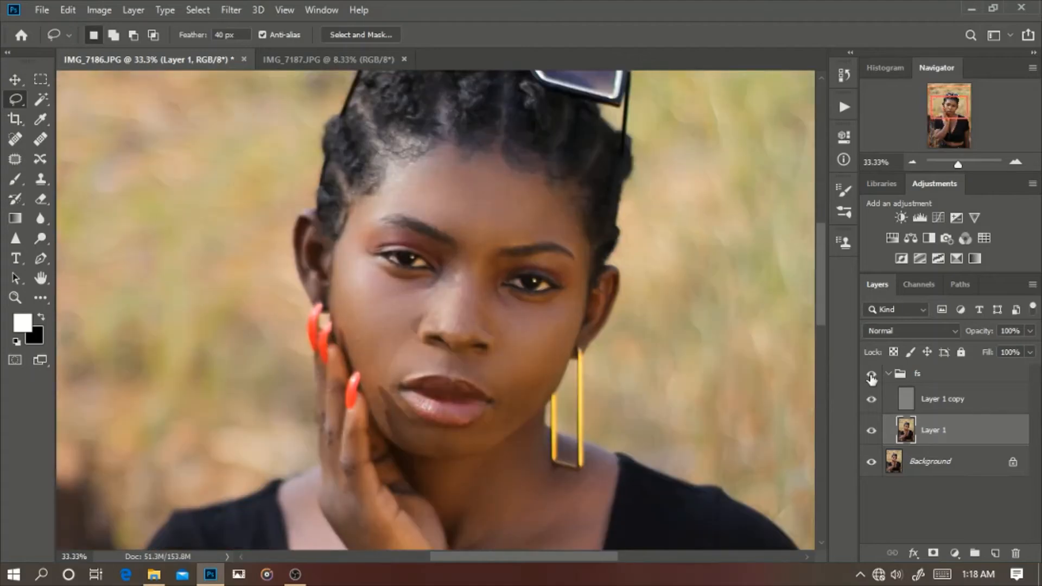
key("ctrl+minus")
key("ctrl+minus")
key("ctrl+minus")
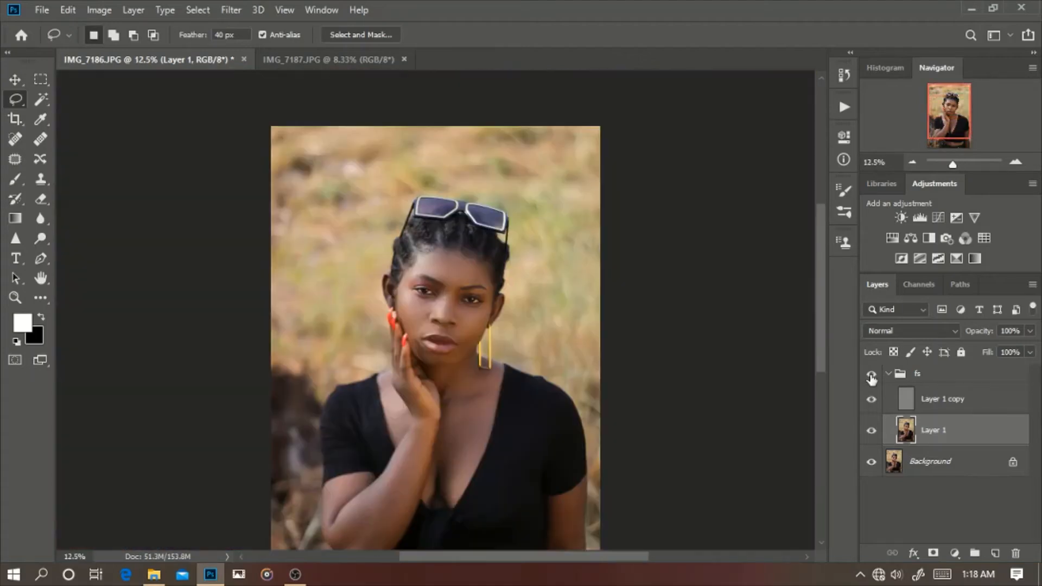
key("ctrl+minus")
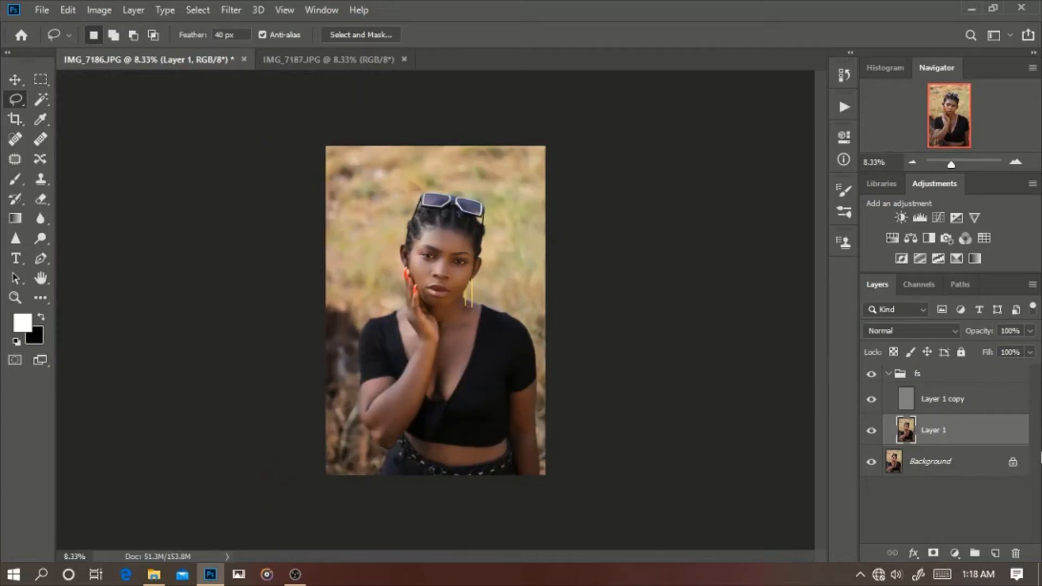
Merge the fs group with the Background layer and duplicate the merged layer
left_click(888, 374)
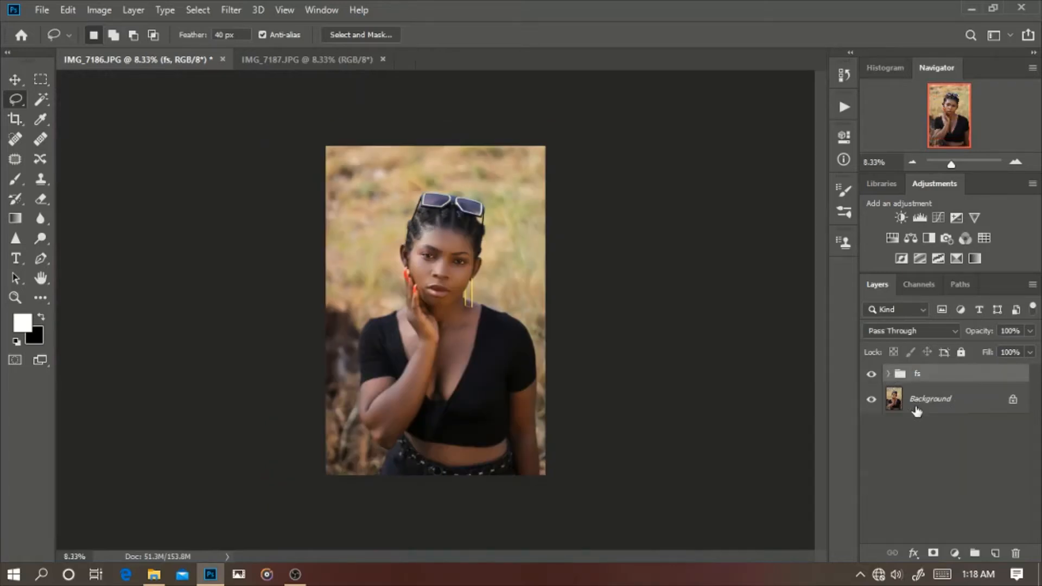
key("ctrl+plus")
key("ctrl+plus")
key("ctrl+plus")
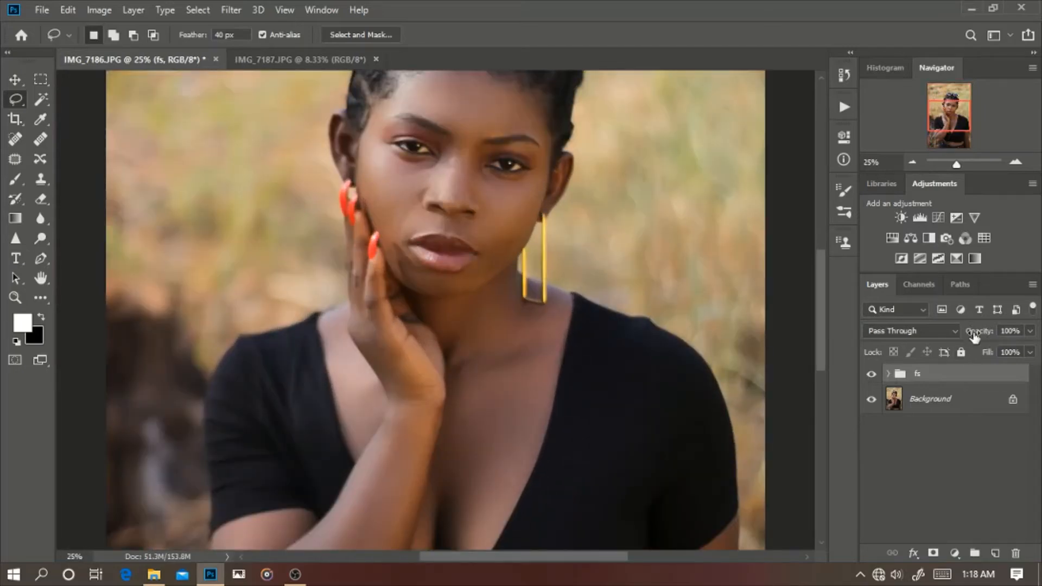
scroll(450, 253, "up", 2)
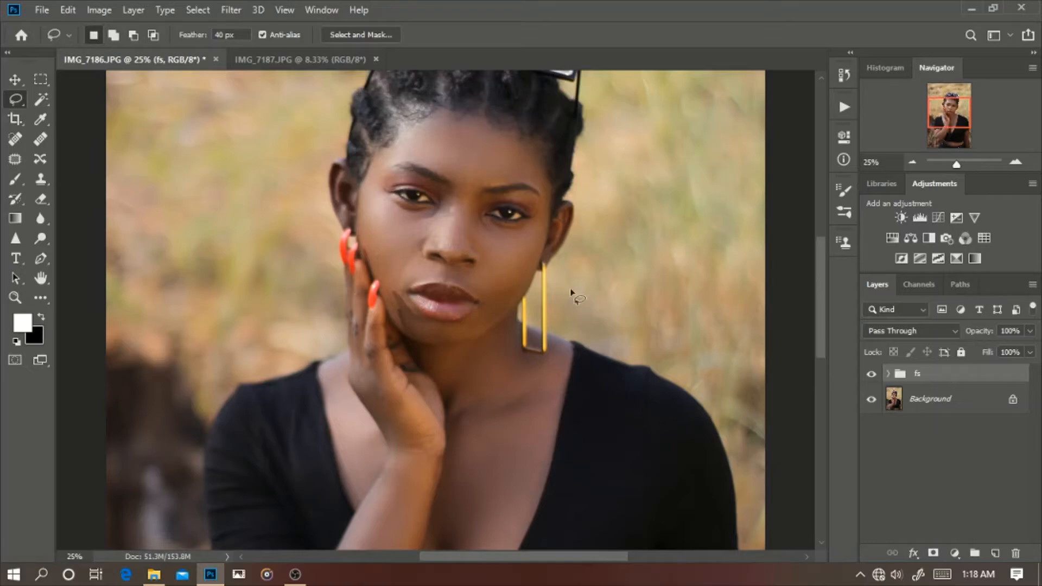
left_click(973, 400)
right_click(973, 400)
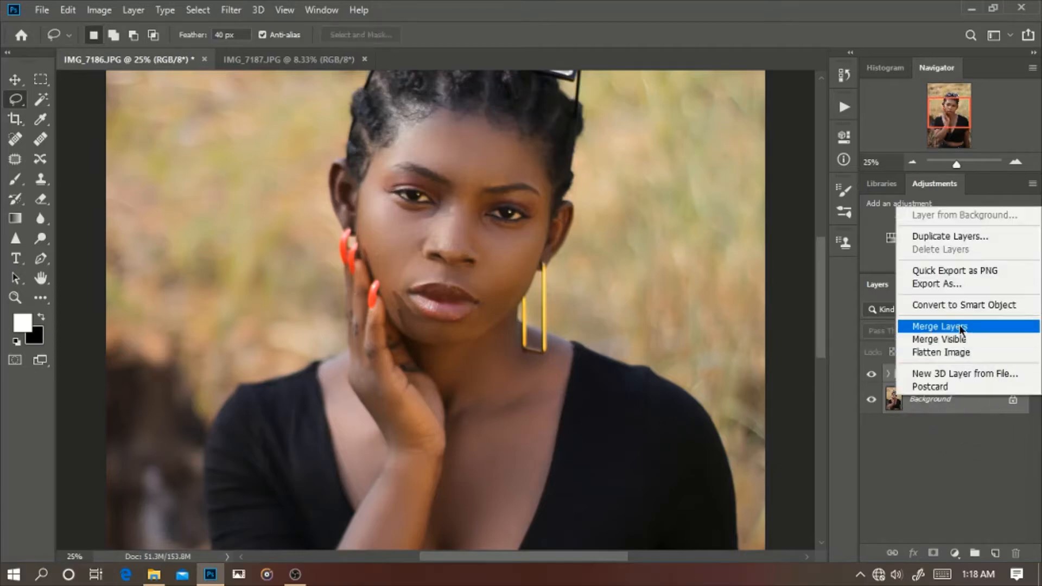
left_click(960, 327)
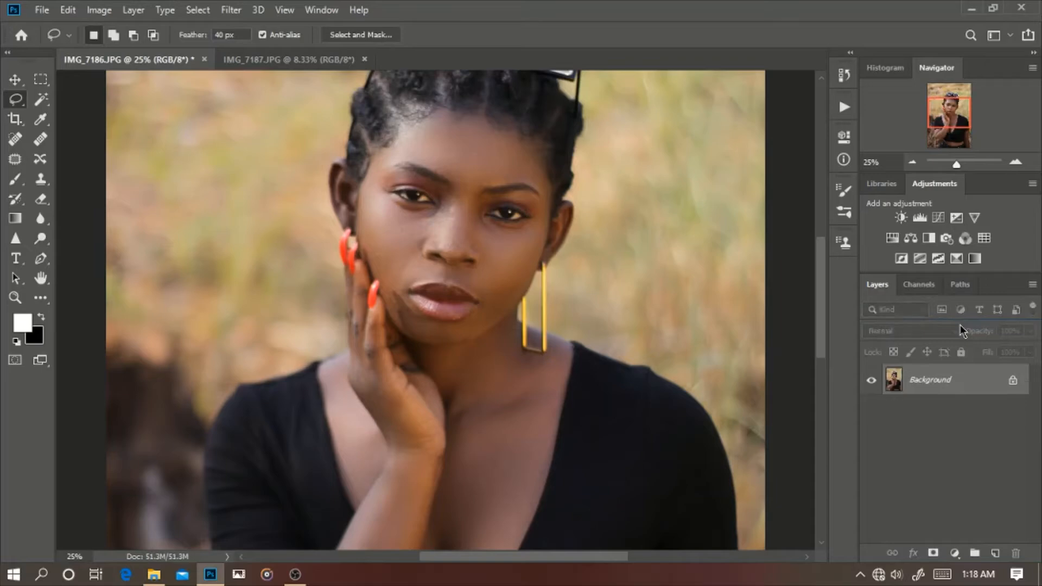
key("ctrl+j")
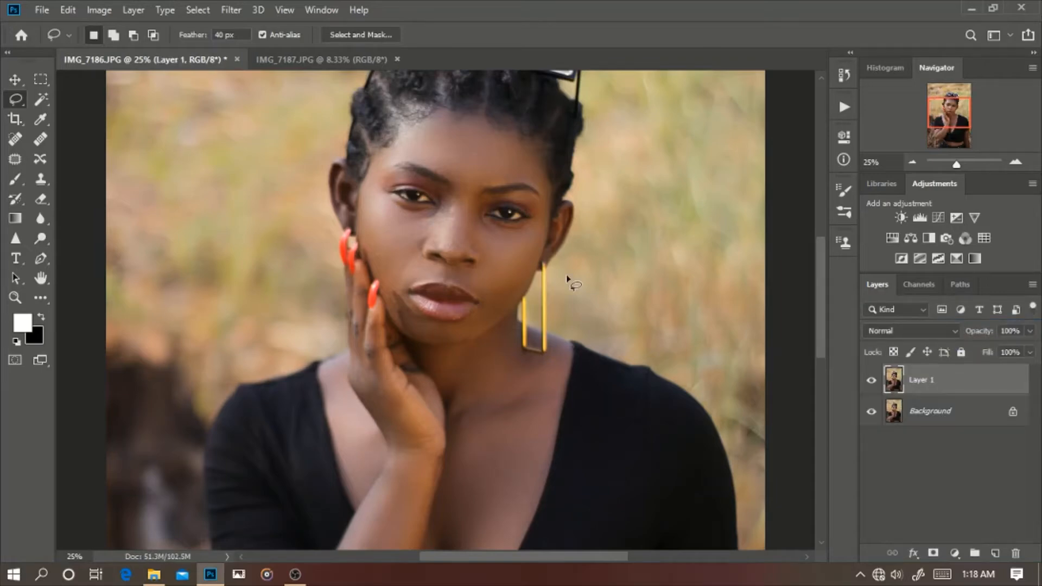
Use the Patch tool in Normal mode to replace the blemish on the cheek beside the red fingernails with clean skin
left_click(14, 159)
key("ctrl+plus")
key("ctrl+plus")
key("ctrl+plus")
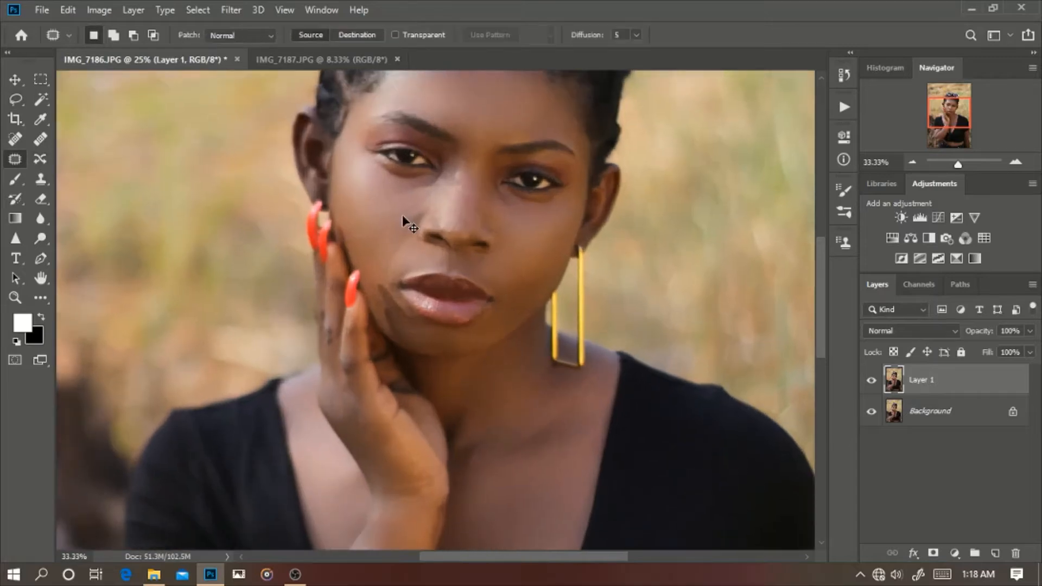
key("ctrl+plus")
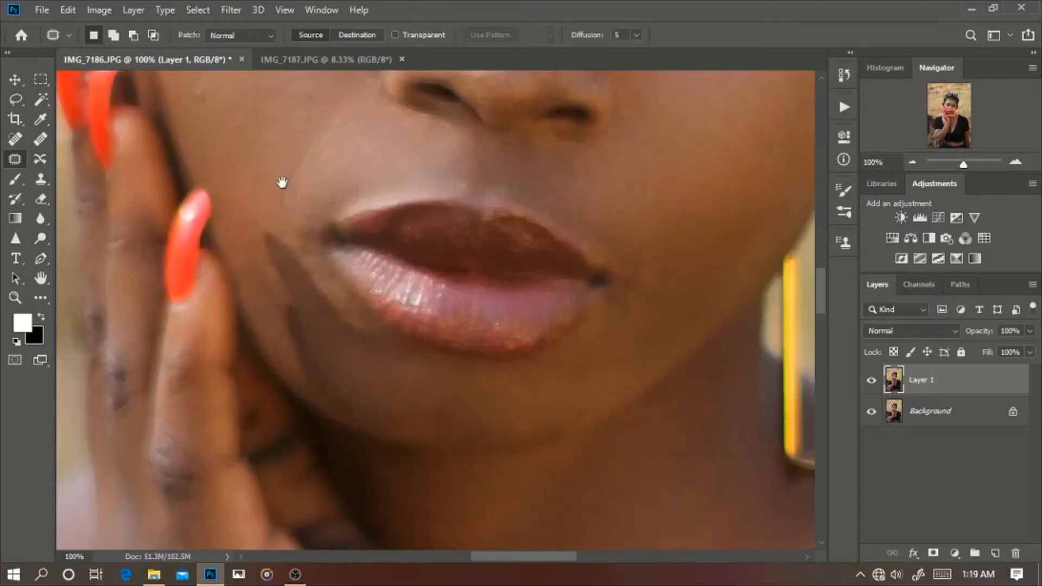
left_click_drag(282, 183, 472, 355)
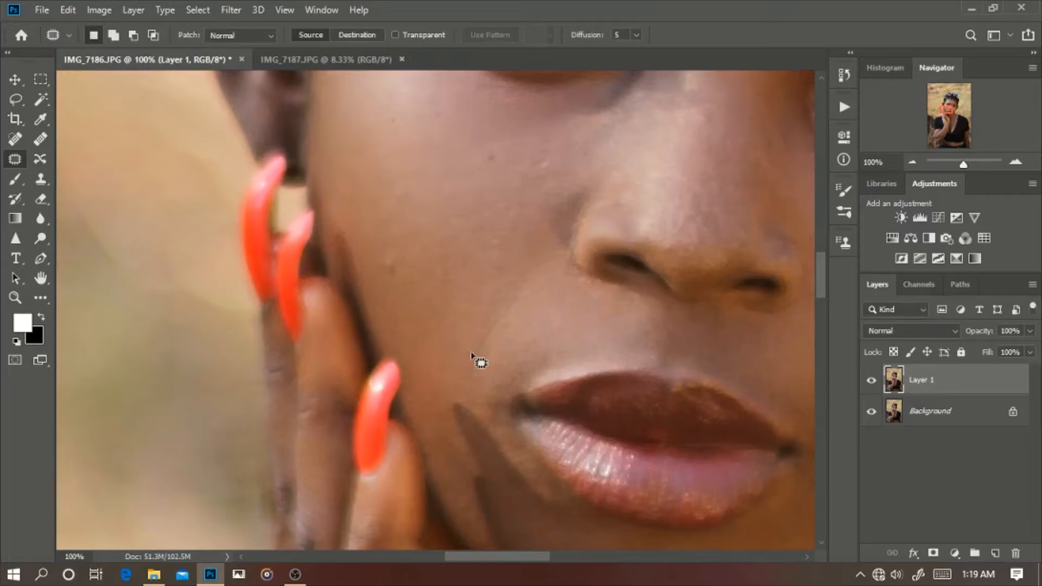
key("ctrl+plus")
mouse_move(384, 255)
left_mouse_down()
mouse_move(467, 347)
mouse_move(463, 302)
mouse_move(492, 266)
left_mouse_up()
key("ctrl+d")
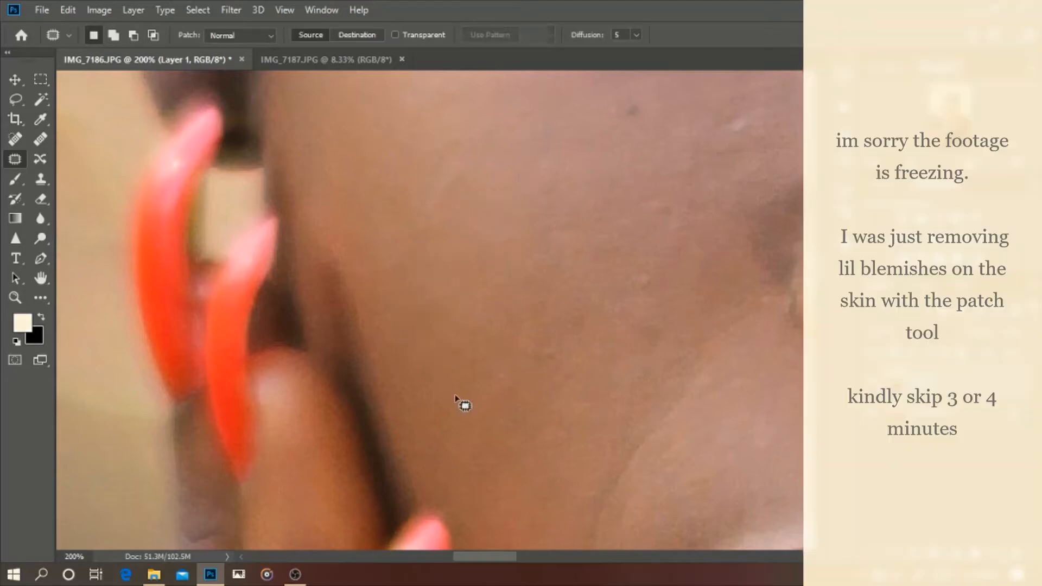
Patch more small blemishes on the cheek, moving up from the fingernails towards the area below the eye
left_click_drag(455, 396, 594, 378)
key("ctrl+d")
left_click_drag(556, 261, 528, 398)
left_click_drag(377, 302, 375, 337)
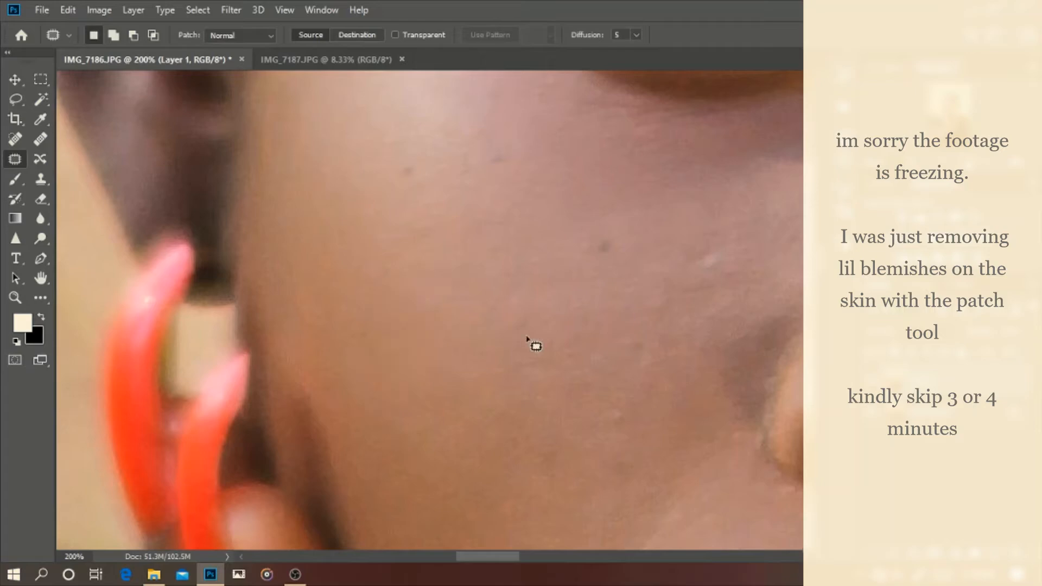
left_click_drag(416, 173, 424, 307)
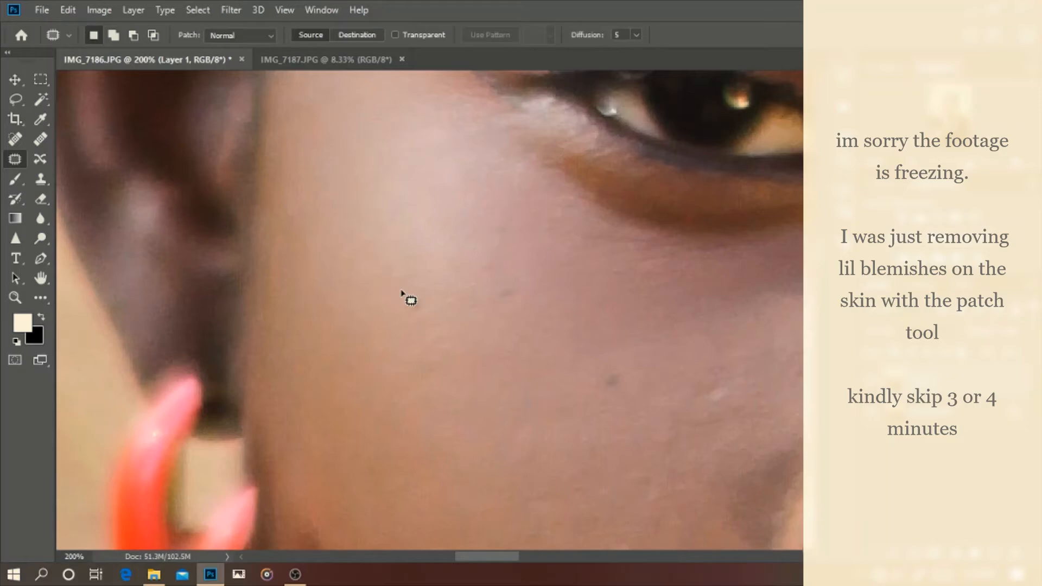
Patch the remaining spots and uneven skin on the cheek beside the nostril, and clear the selection
left_click_drag(582, 429, 428, 327)
mouse_move(462, 297)
left_mouse_down()
mouse_move(424, 260)
mouse_move(464, 302)
left_mouse_up()
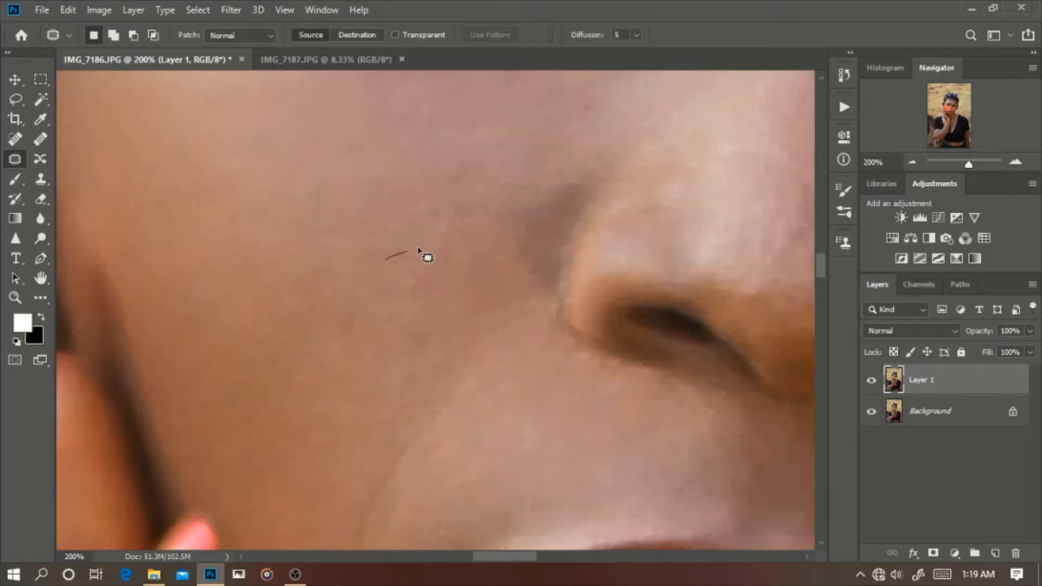
left_click_drag(418, 248, 400, 244)
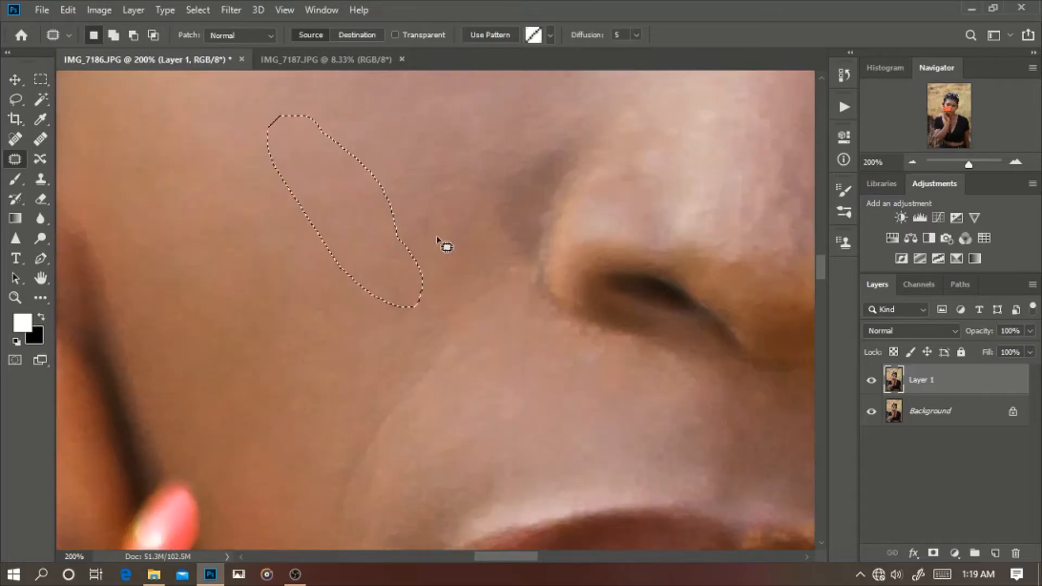
key("ctrl+d")
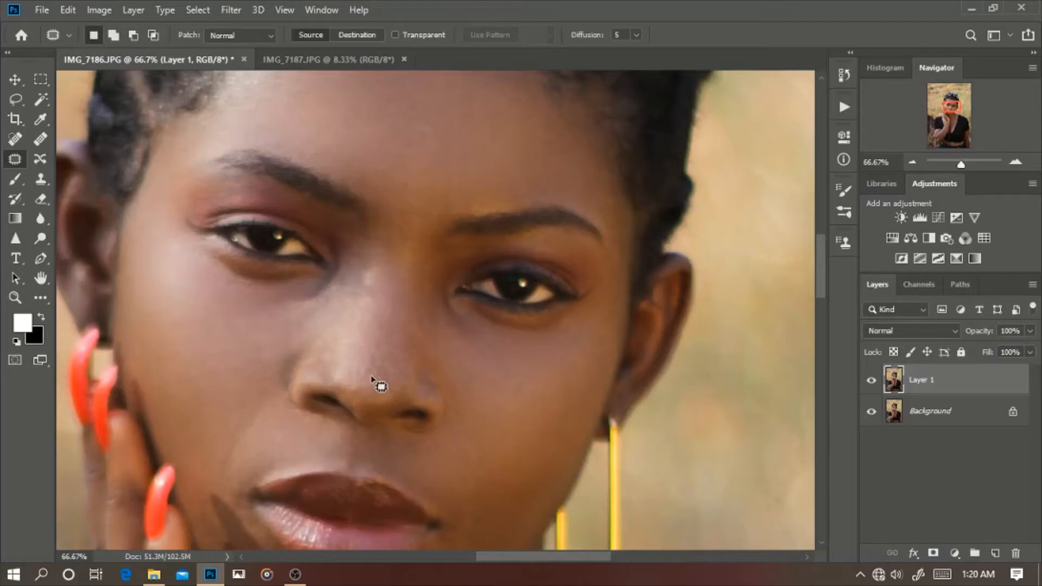
scroll(375, 383, "down", 3)
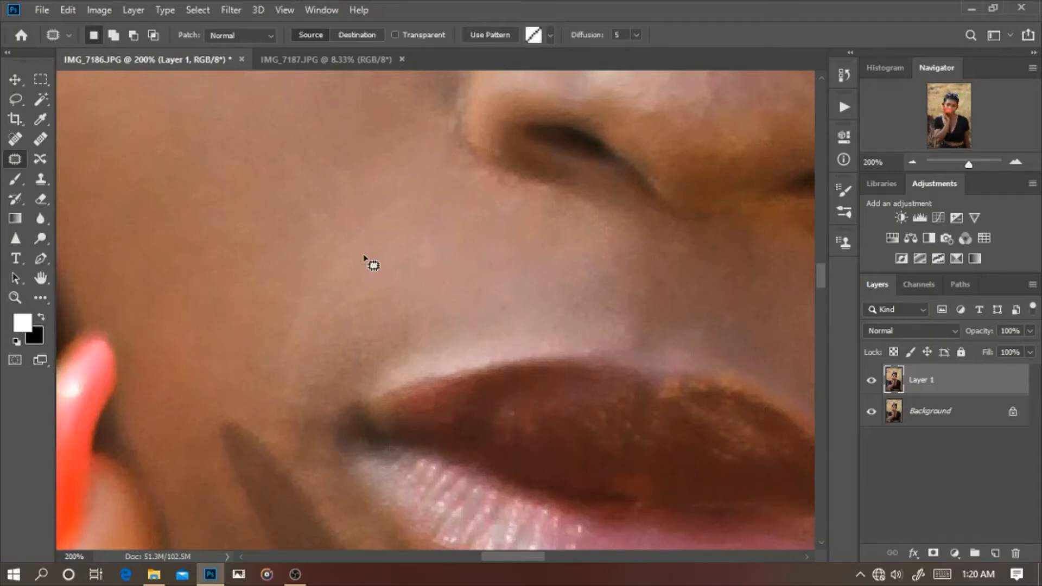
Clear the patch selection and compare the face with and without Layer 1's retouching
left_click(364, 258)
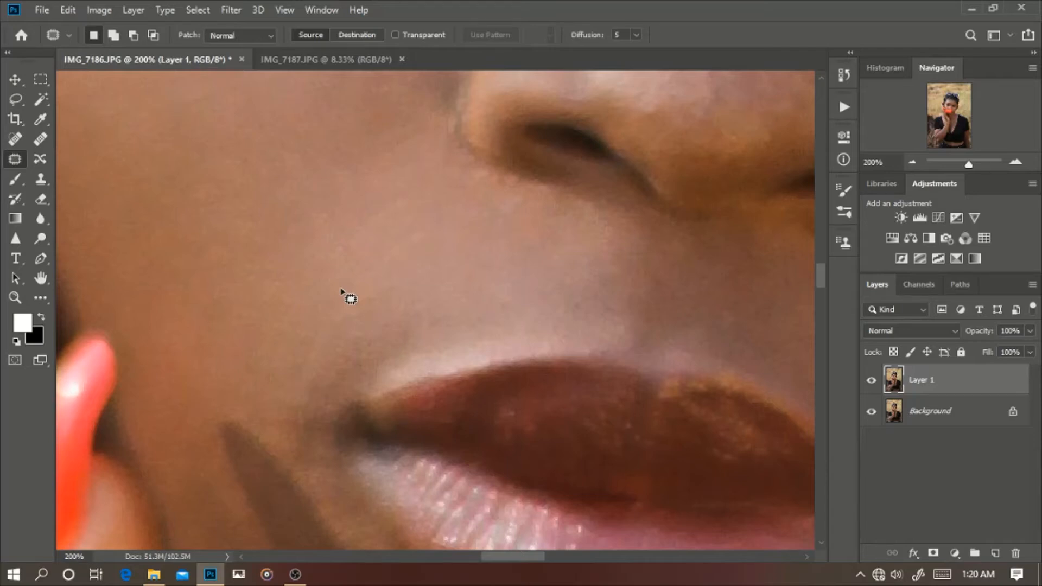
key("ctrl+minus")
key("ctrl+minus")
key("ctrl+minus")
left_click_drag(637, 305, 607, 144)
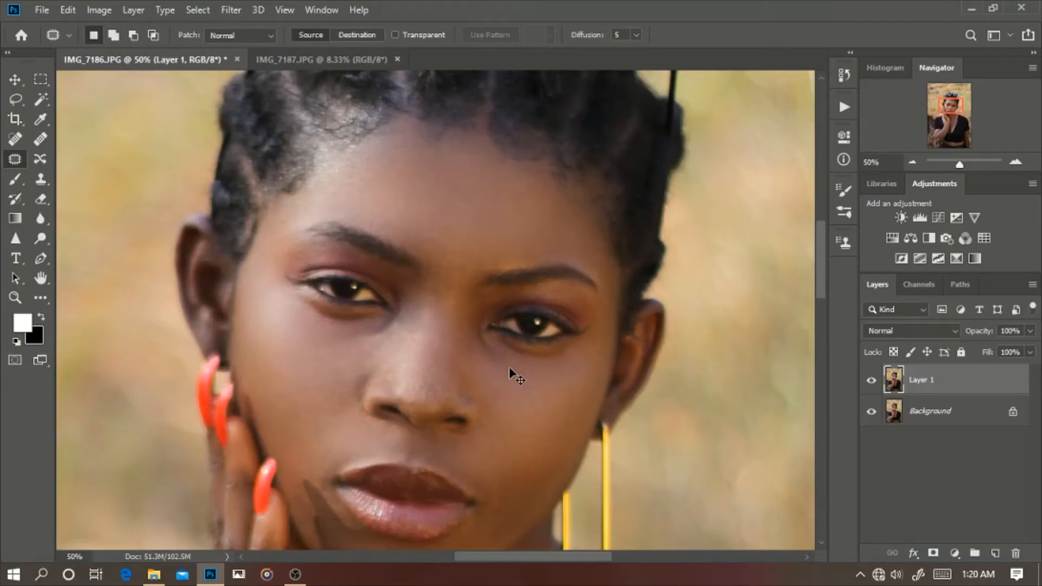
key("ctrl+minus")
key("ctrl+minus")
key("ctrl+minus")
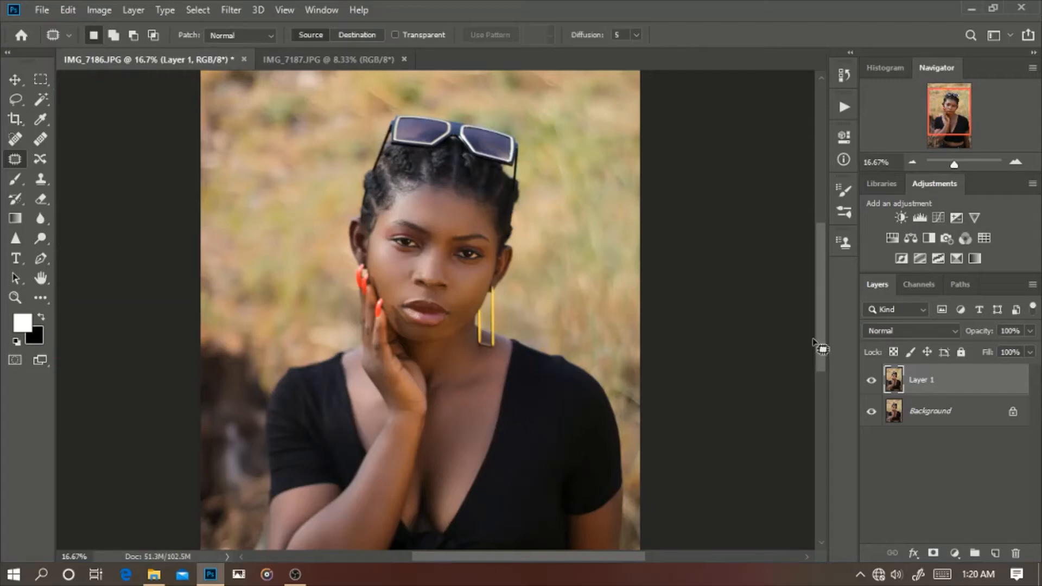
key("ctrl+plus")
left_click(871, 382)
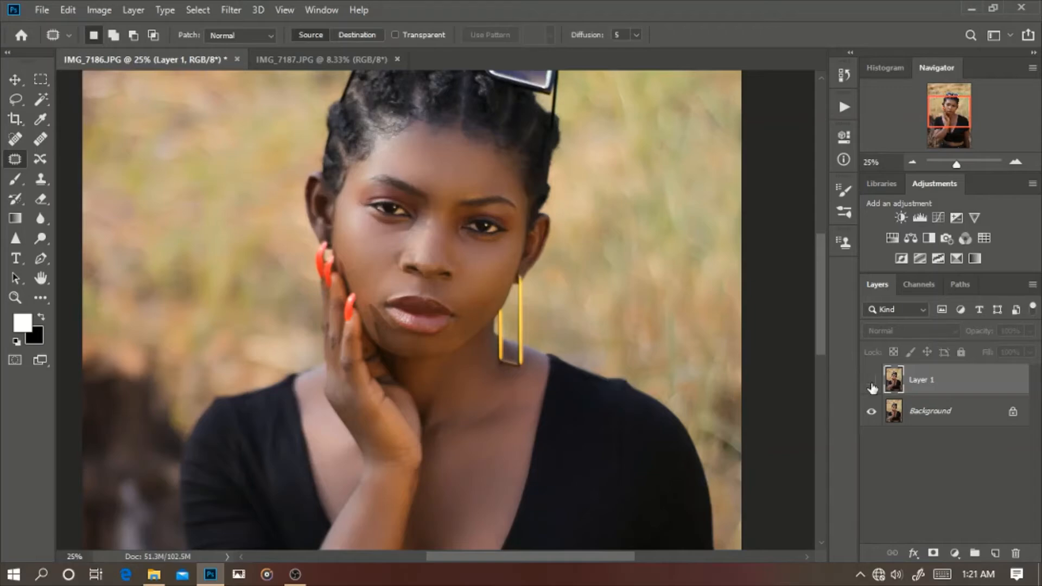
left_click(872, 381)
Patch the uneven skin along the middle of the raised forearm and clear the selection
scroll(583, 286, "down", 5)
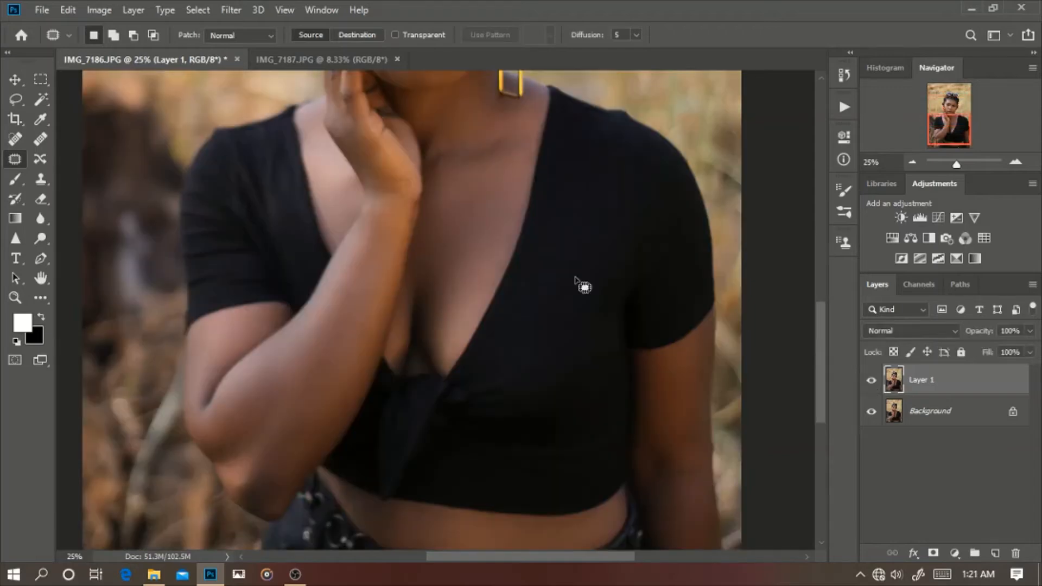
scroll(583, 286, "down", 1)
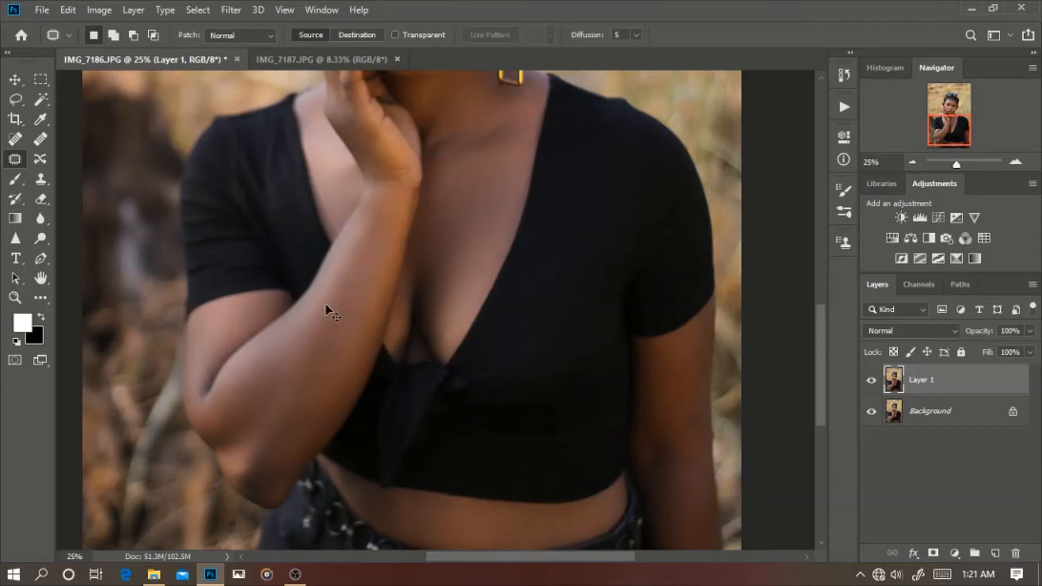
key("ctrl+plus")
key("ctrl+plus")
key("ctrl+plus")
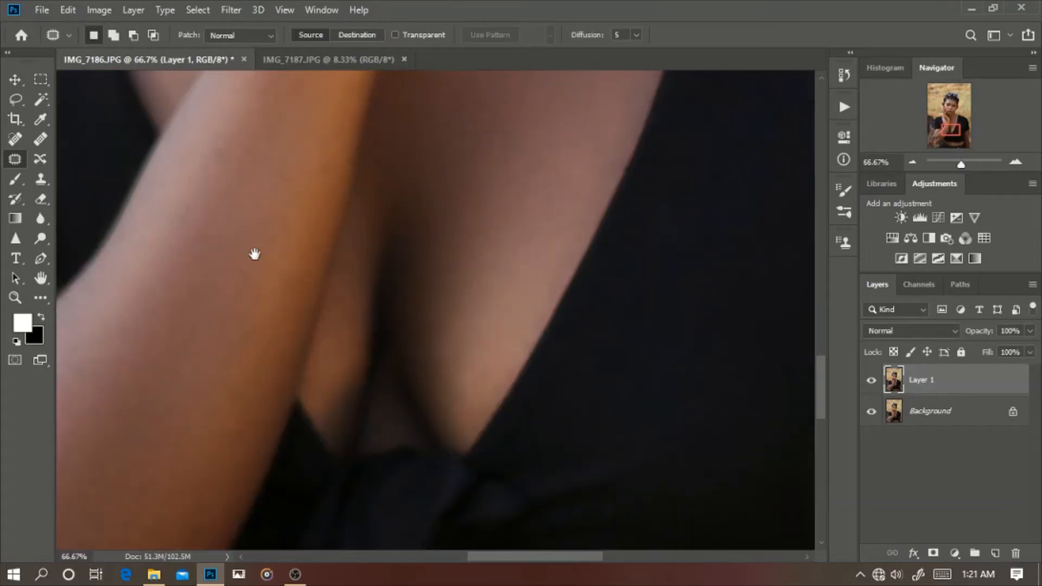
mouse_move(254, 254)
left_mouse_down()
mouse_move(320, 305)
mouse_move(349, 271)
mouse_move(358, 205)
left_mouse_up()
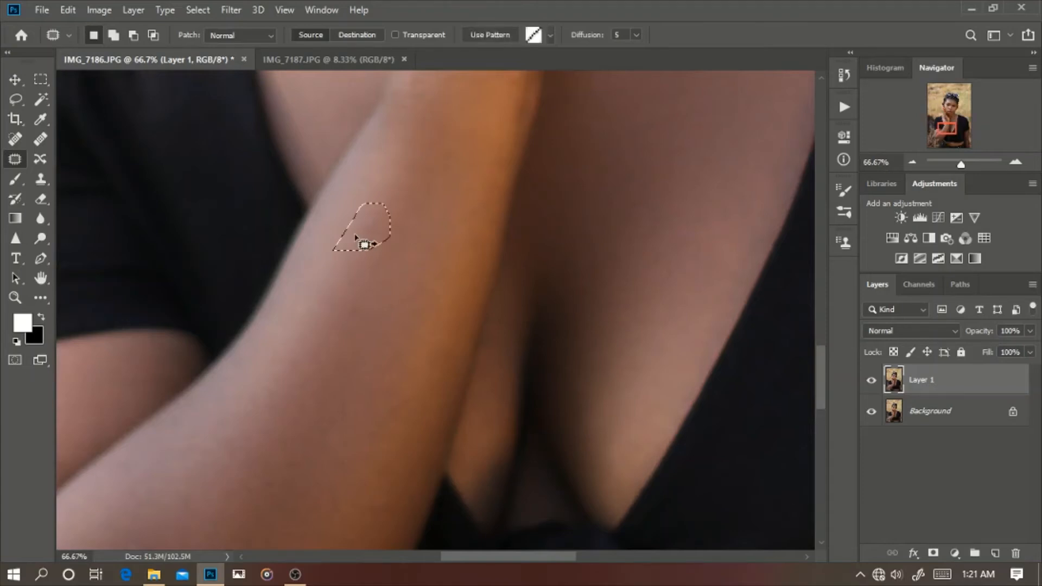
mouse_move(333, 337)
left_mouse_down()
mouse_move(389, 304)
mouse_move(333, 308)
left_mouse_up()
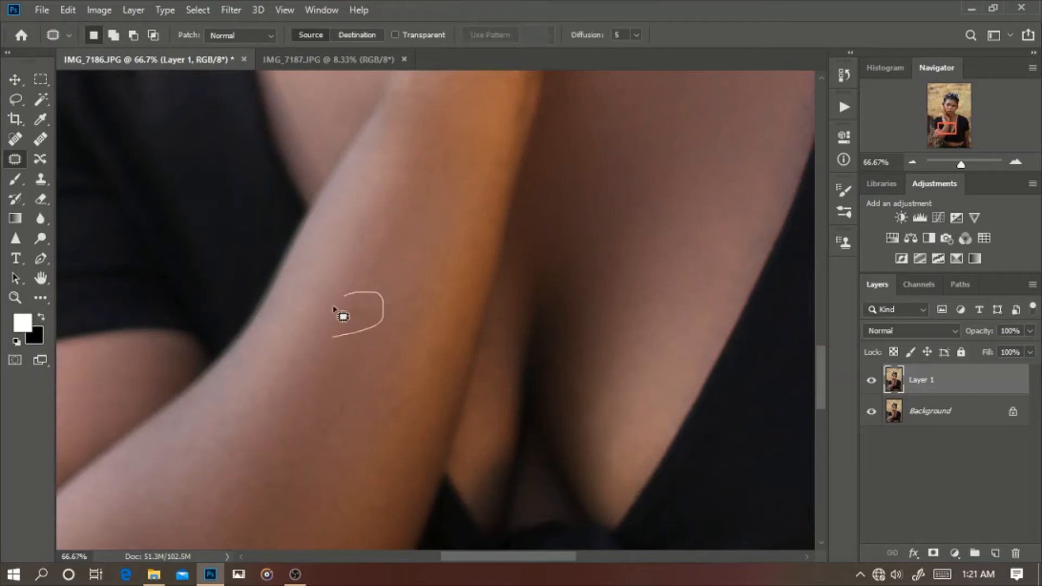
key("ctrl+d")
Patch the remaining spots on the lower forearm and around the elbow, and clear the selection
key("space")
left_click_drag(355, 374, 458, 214)
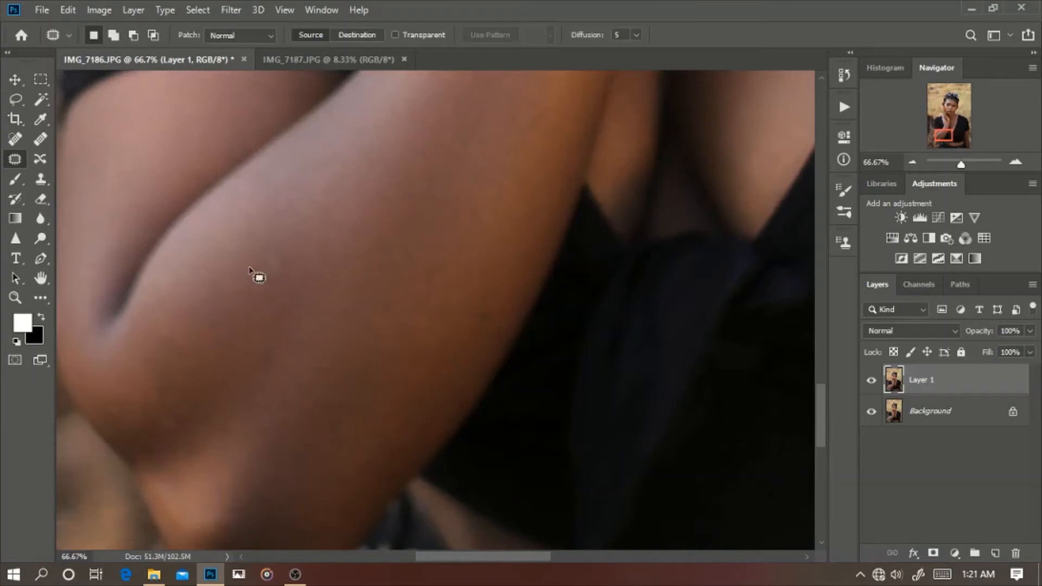
left_click_drag(451, 317, 482, 278)
left_click_drag(129, 420, 184, 390)
scroll(185, 389, "up", 3)
mouse_move(184, 351)
left_mouse_down()
mouse_move(256, 341)
mouse_move(255, 291)
mouse_move(182, 325)
left_mouse_up()
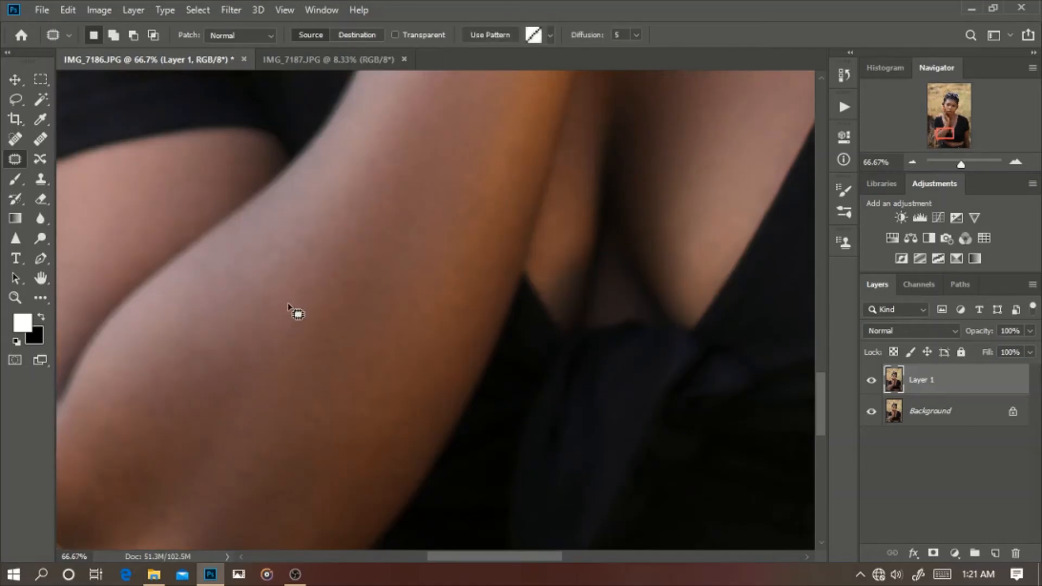
key("ctrl+d")
Patch the uneven skin between the corner of the mouth and the gold earring, and clear the selection
left_click_drag(289, 307, 157, 516)
left_click_drag(360, 272, 232, 502)
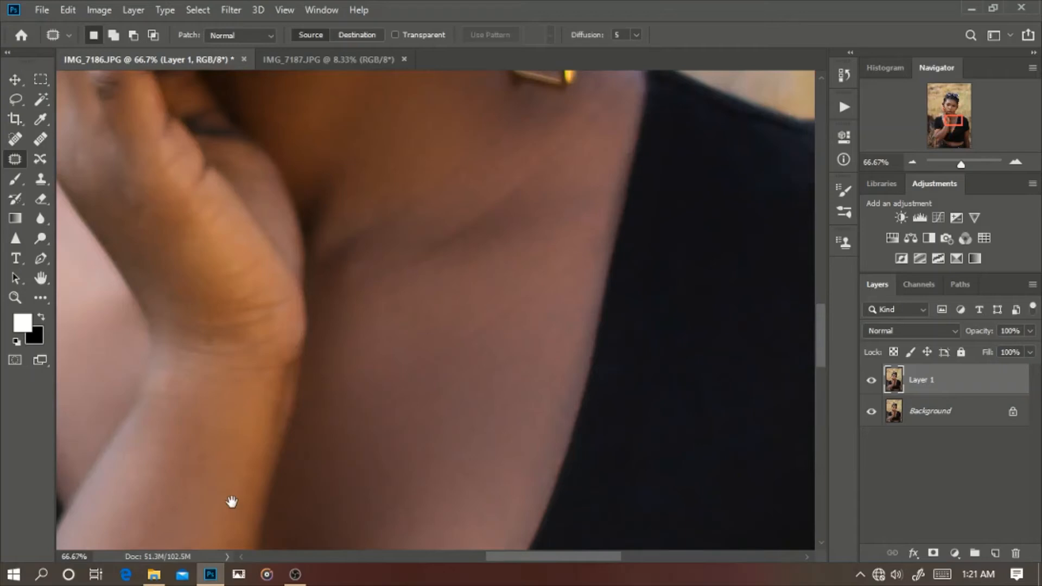
left_click_drag(348, 206, 323, 506)
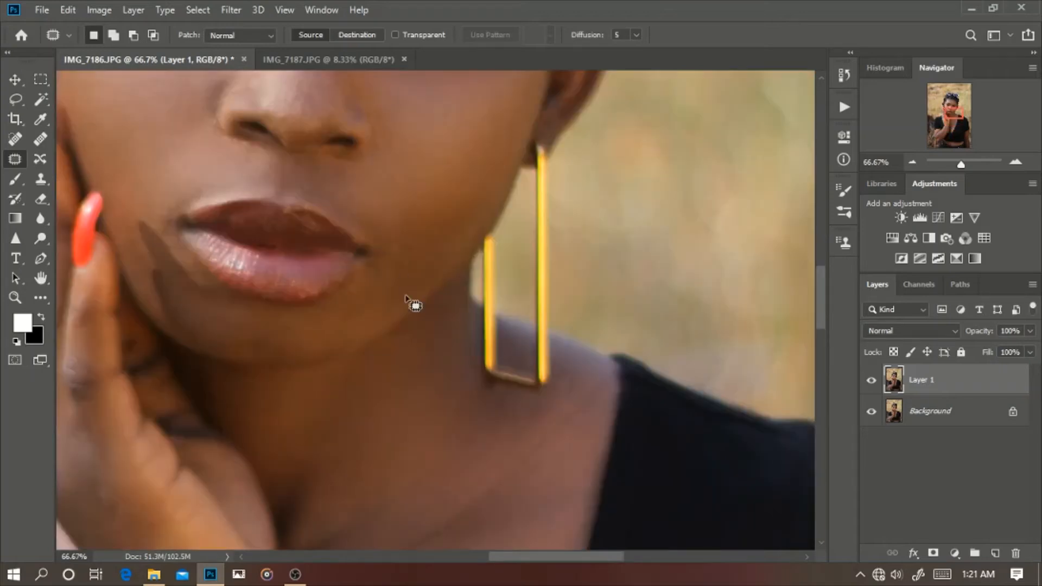
key("ctrl+plus")
key("ctrl+plus")
key("ctrl+plus")
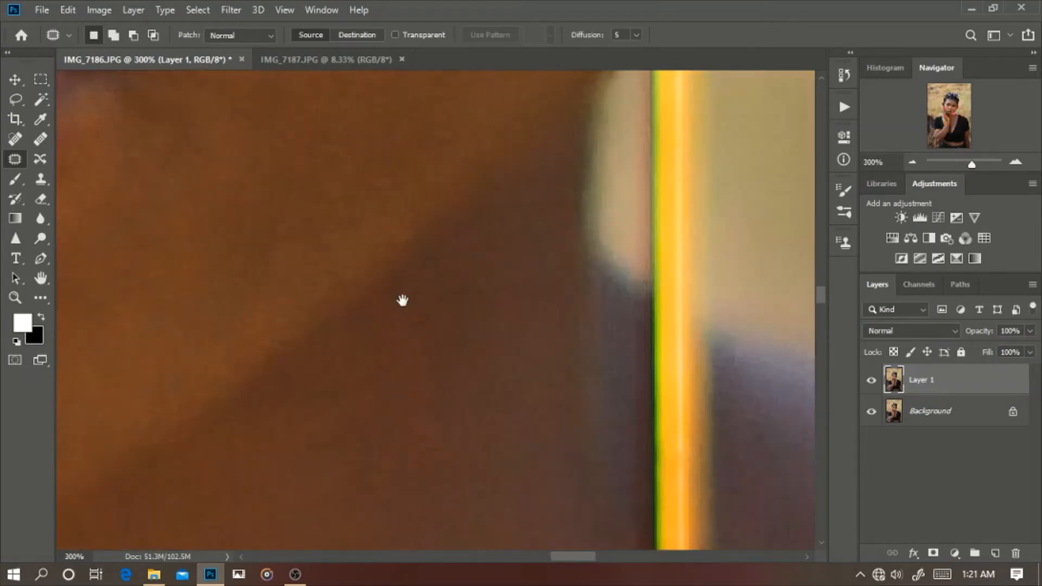
left_click_drag(402, 300, 522, 491)
mouse_move(383, 262)
left_mouse_down()
mouse_move(344, 382)
mouse_move(350, 342)
left_mouse_up()
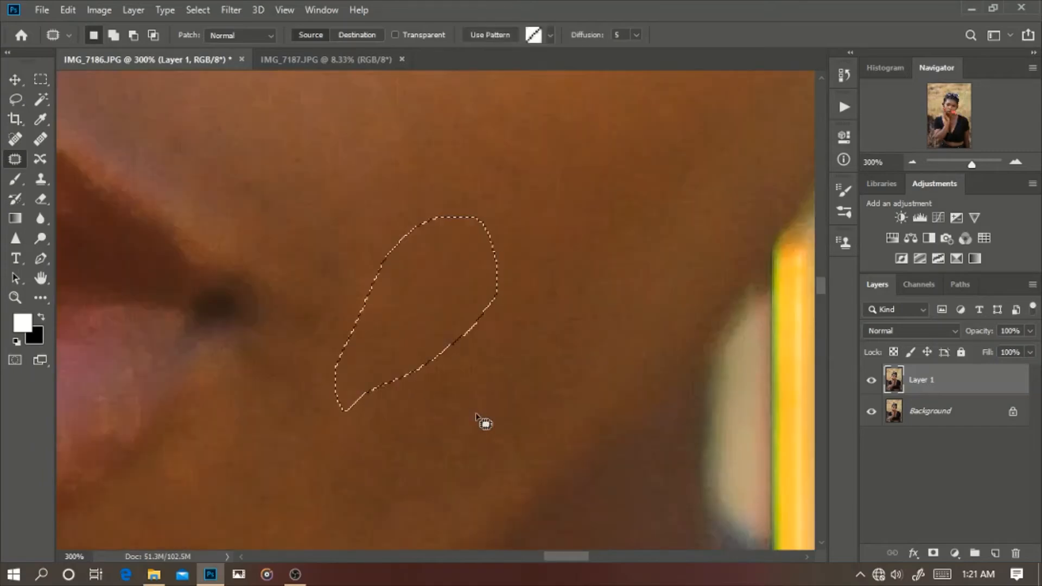
key("ctrl+d")
Patch the small marks on the skin just above the lip corner nearest the red fingernails, and clear the selection
key("ctrl+minus")
key("ctrl+minus")
key("ctrl+minus")
key("ctrl+minus")
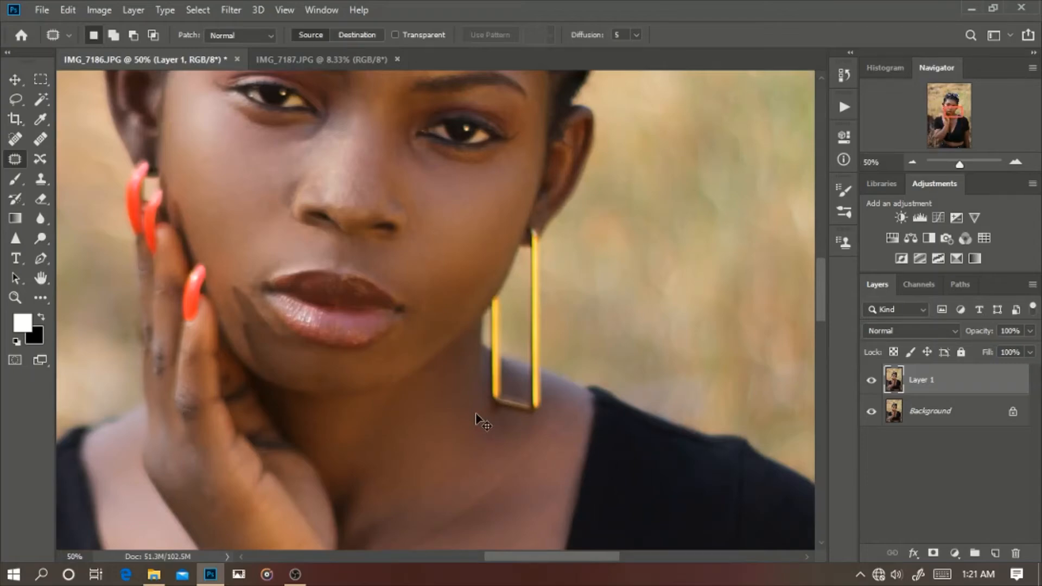
key("ctrl+plus")
key("ctrl+plus")
key("ctrl+plus")
left_click_drag(399, 355, 549, 426)
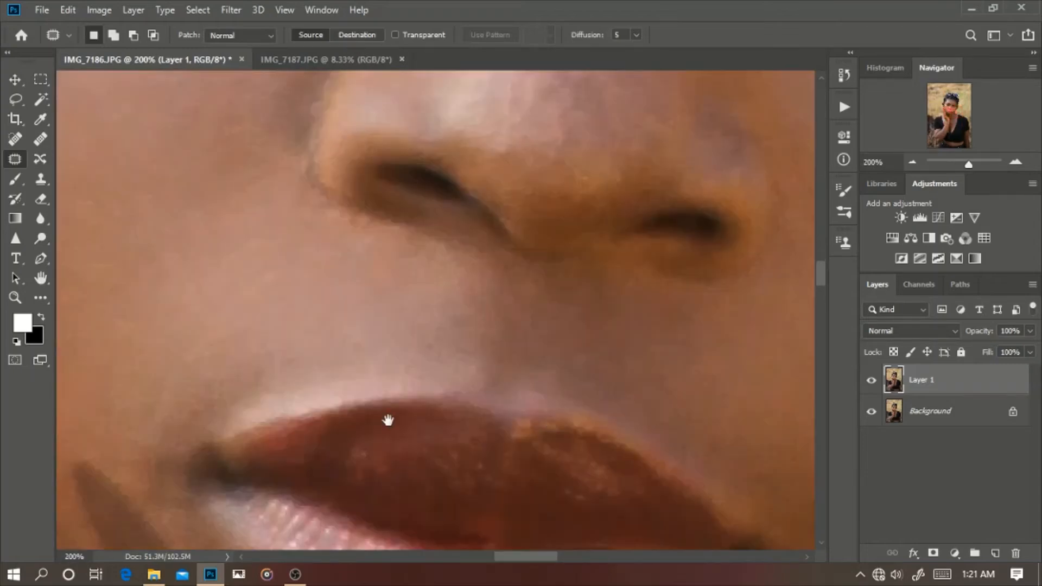
left_click_drag(388, 420, 503, 358)
left_click_drag(404, 308, 383, 339)
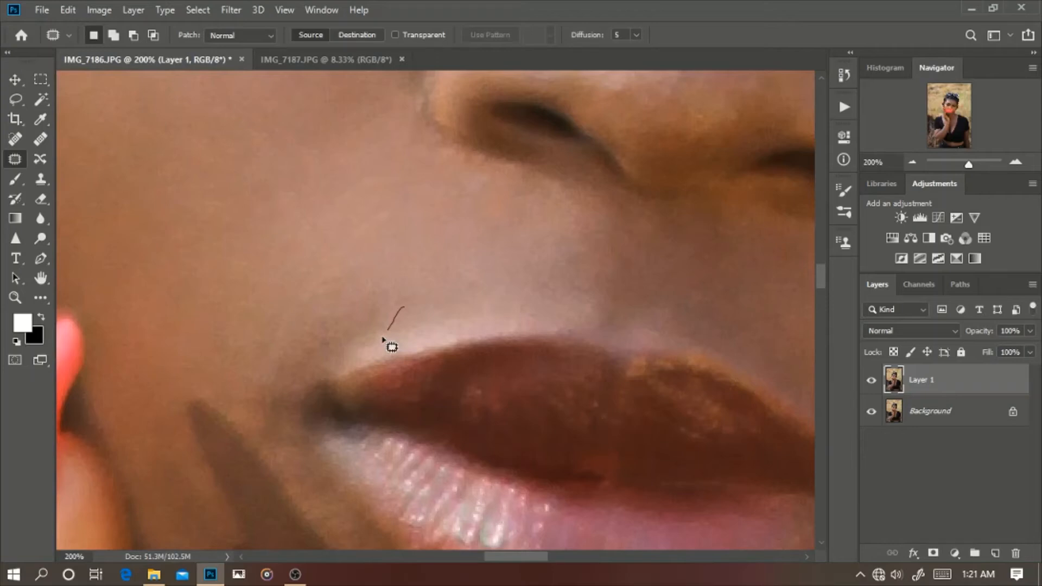
mouse_move(383, 340)
left_mouse_down()
mouse_move(342, 346)
mouse_move(369, 320)
left_mouse_up()
key("ctrl+d")
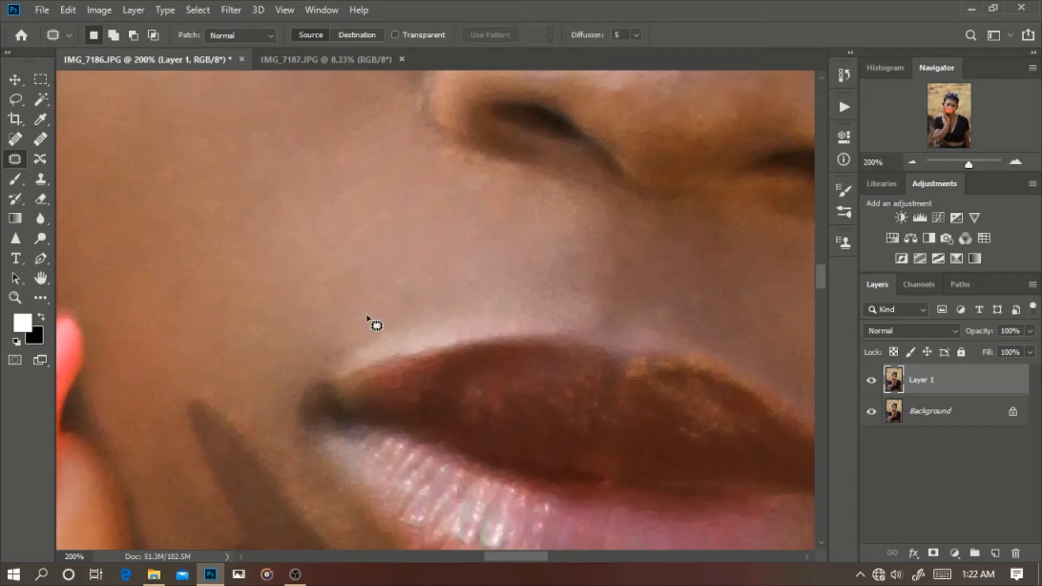
left_click_drag(326, 362, 389, 323)
Compare the whole portrait with its original opening state in the history, and return to the latest retouched state
key("ctrl+0")
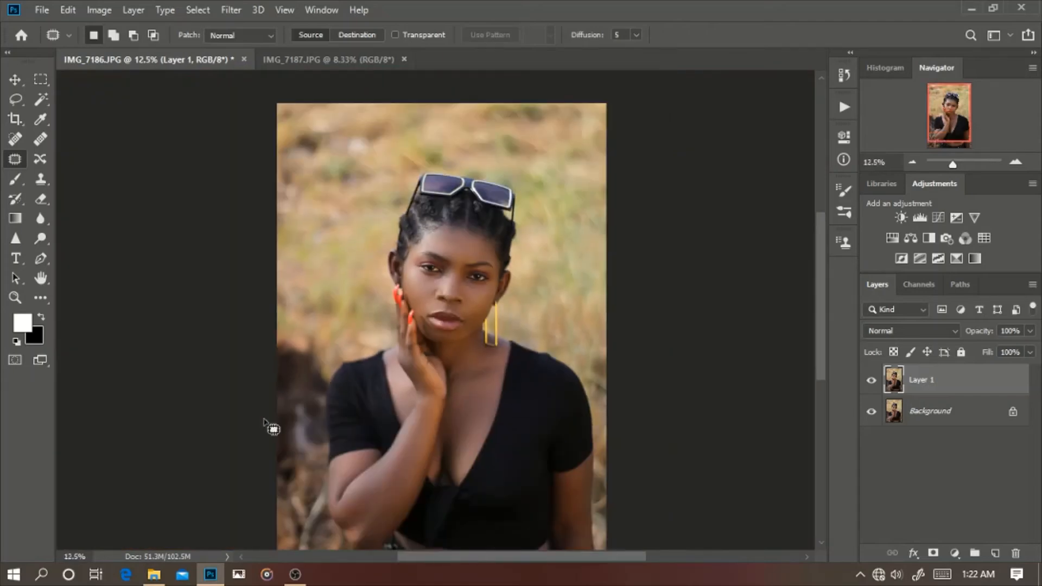
scroll(460, 389, "down", 3)
scroll(460, 389, "down", 1)
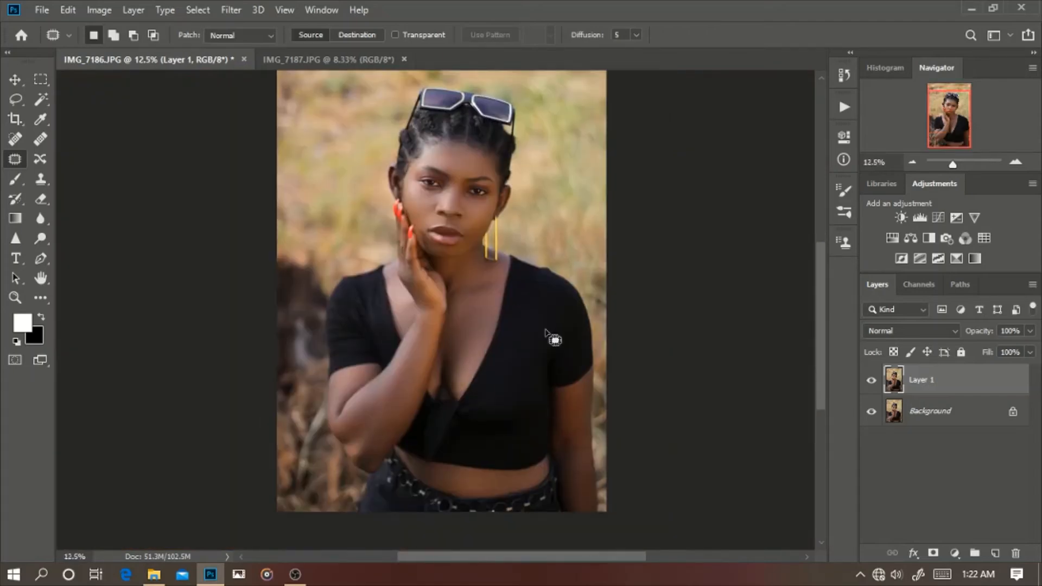
left_click(843, 75)
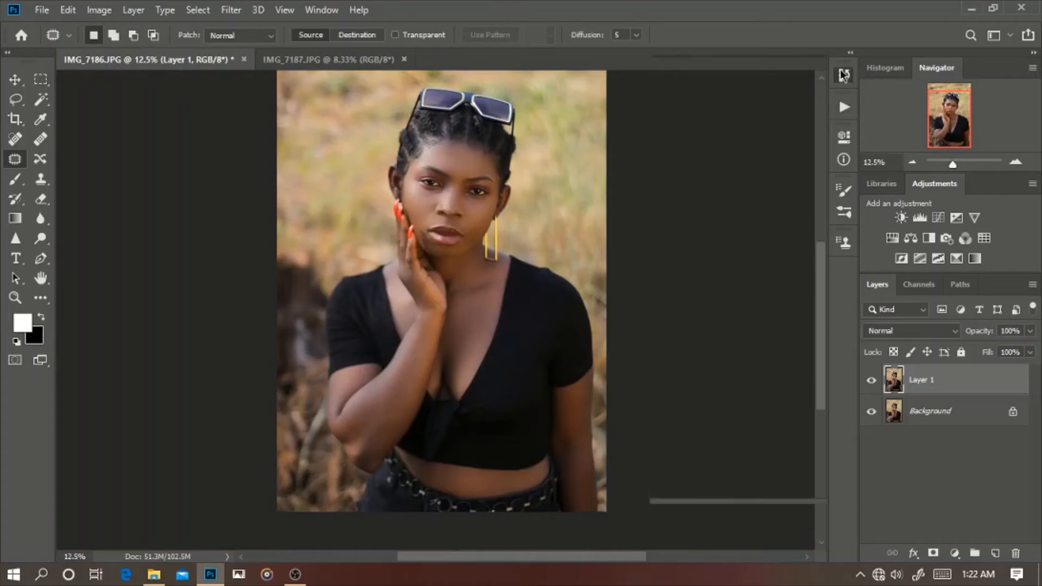
scroll(728, 136, "up", 5)
scroll(728, 137, "up", 5)
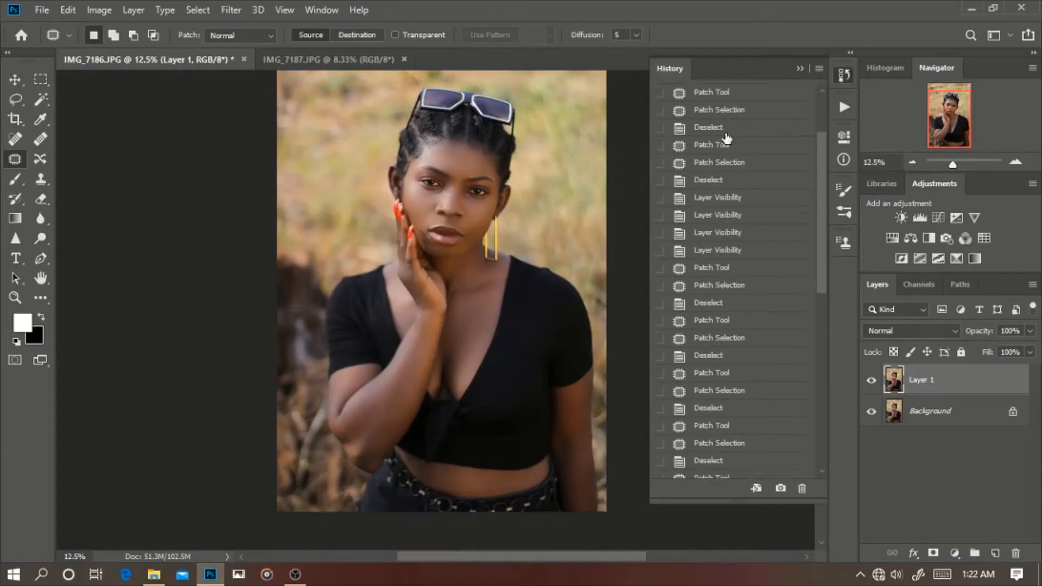
key("ctrl+plus")
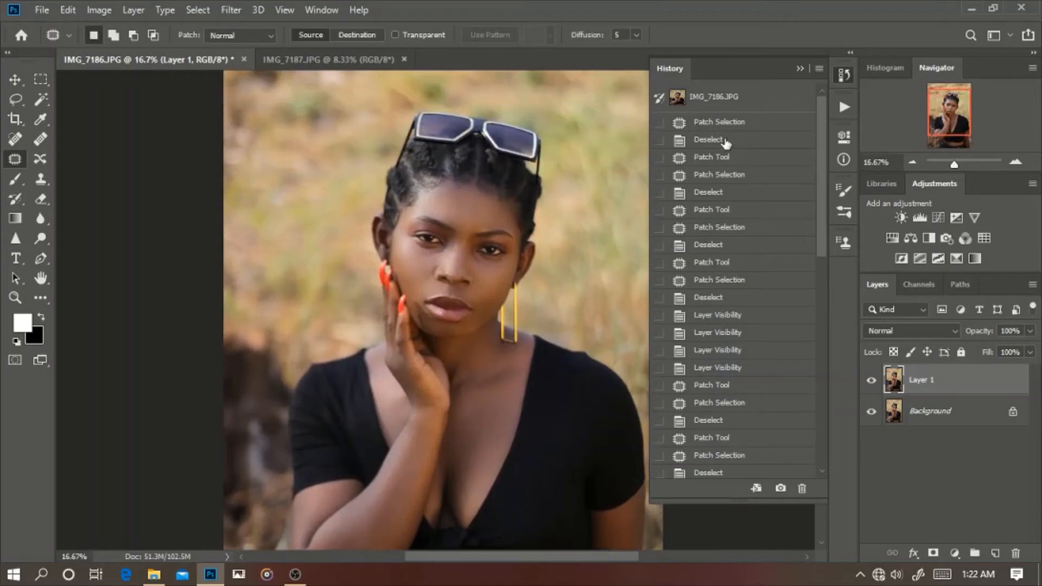
left_click(763, 97)
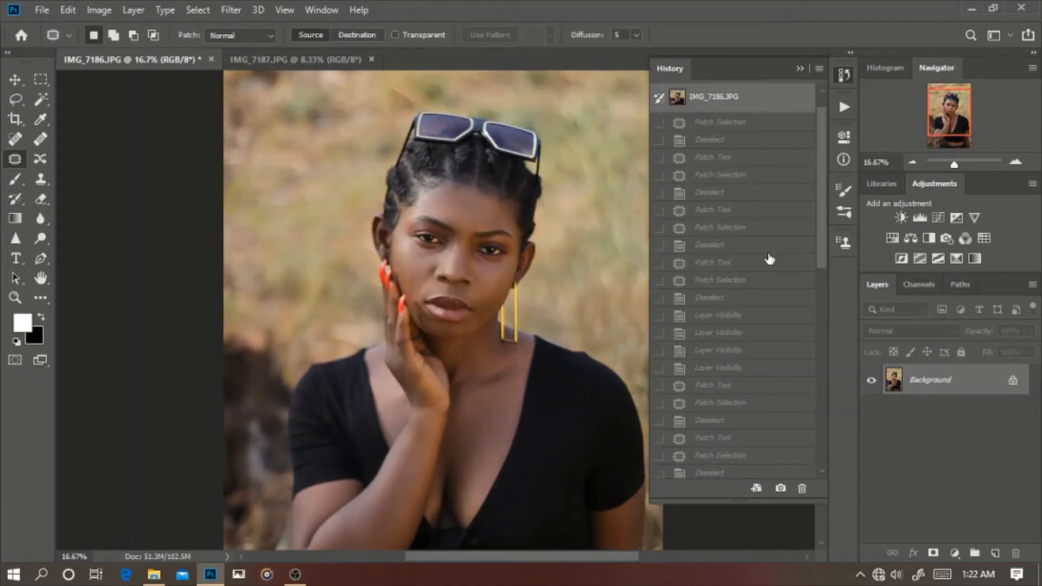
scroll(771, 281, "down", 5)
scroll(772, 288, "down", 2)
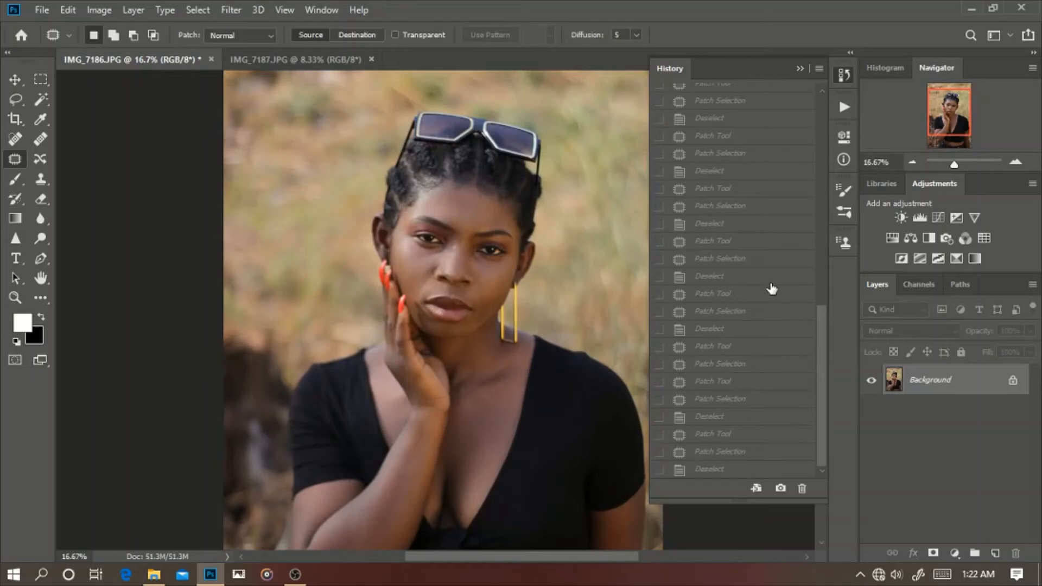
left_click(764, 470)
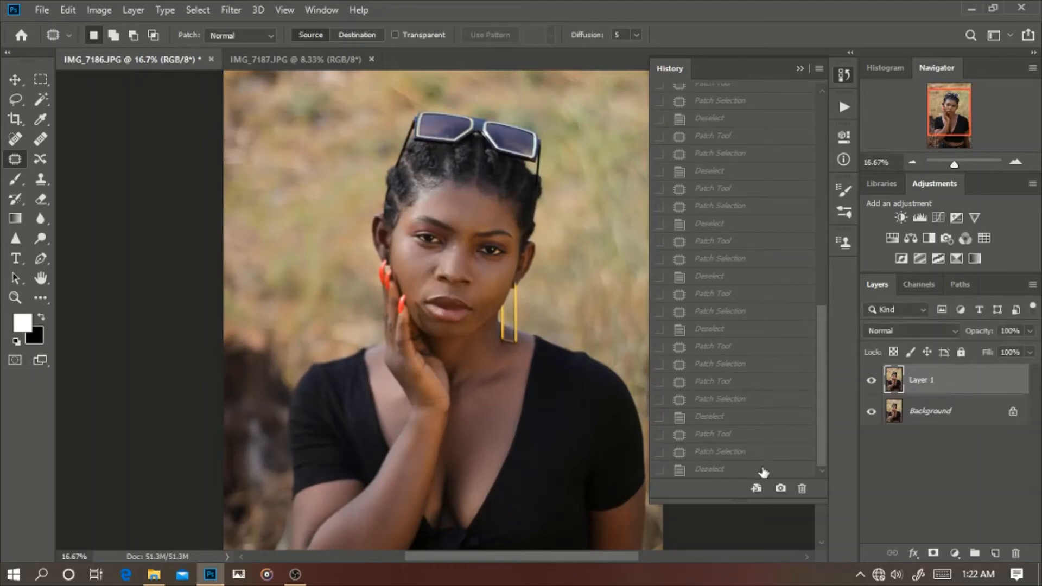
left_click(801, 69)
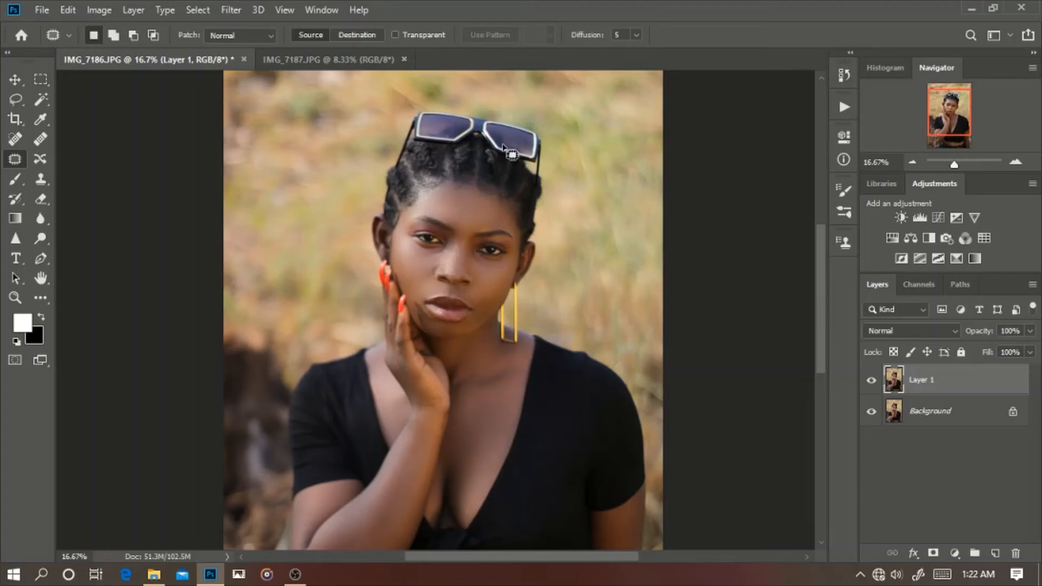
Examine the retouched skin on the face up close and in the full portrait
key("ctrl+plus")
key("ctrl+plus")
key("ctrl+plus")
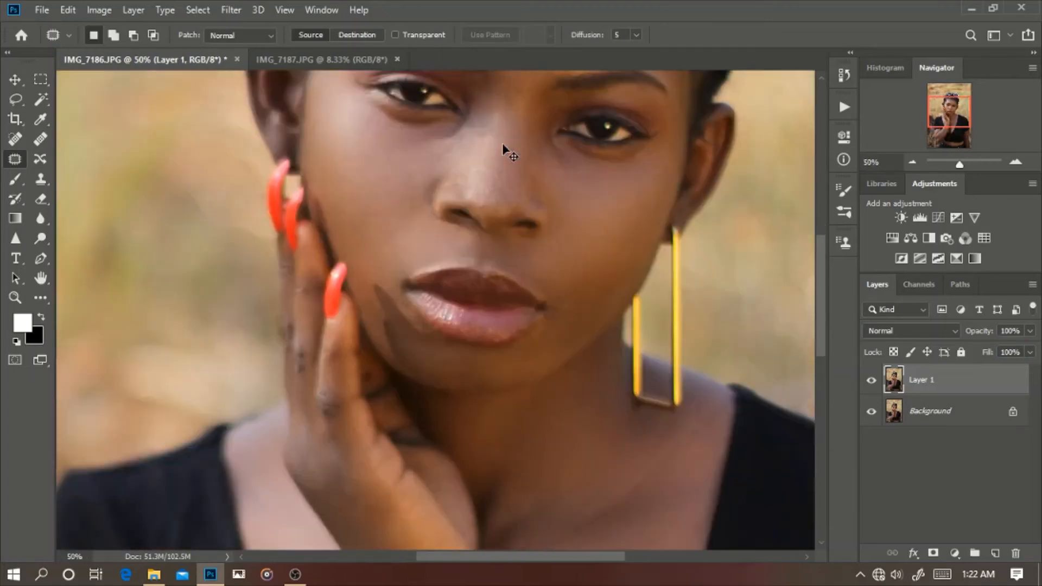
key("ctrl+minus")
key("ctrl+minus")
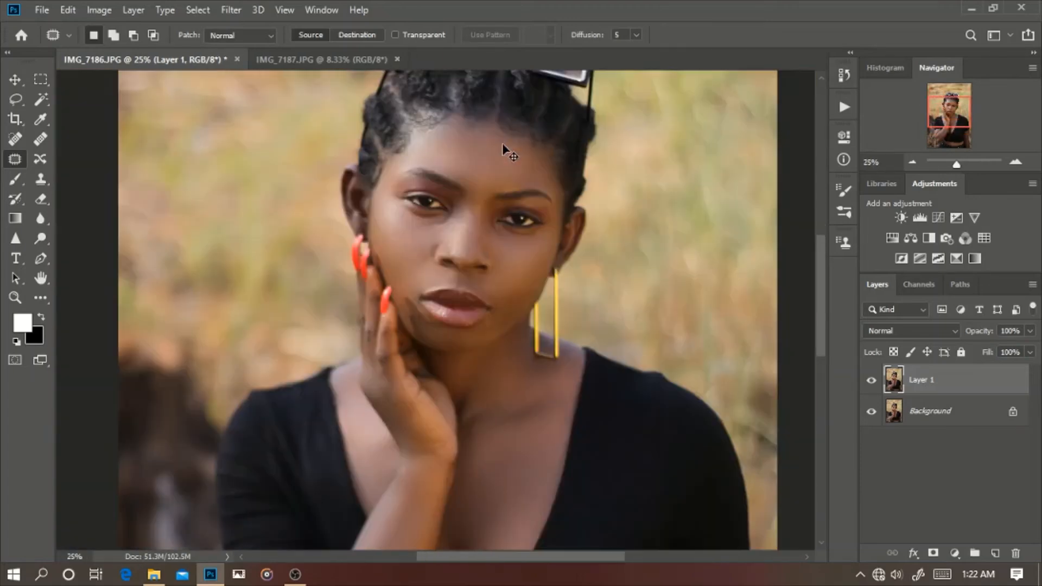
key("ctrl+minus")
key("ctrl+minus")
key("ctrl+minus")
key("ctrl+plus")
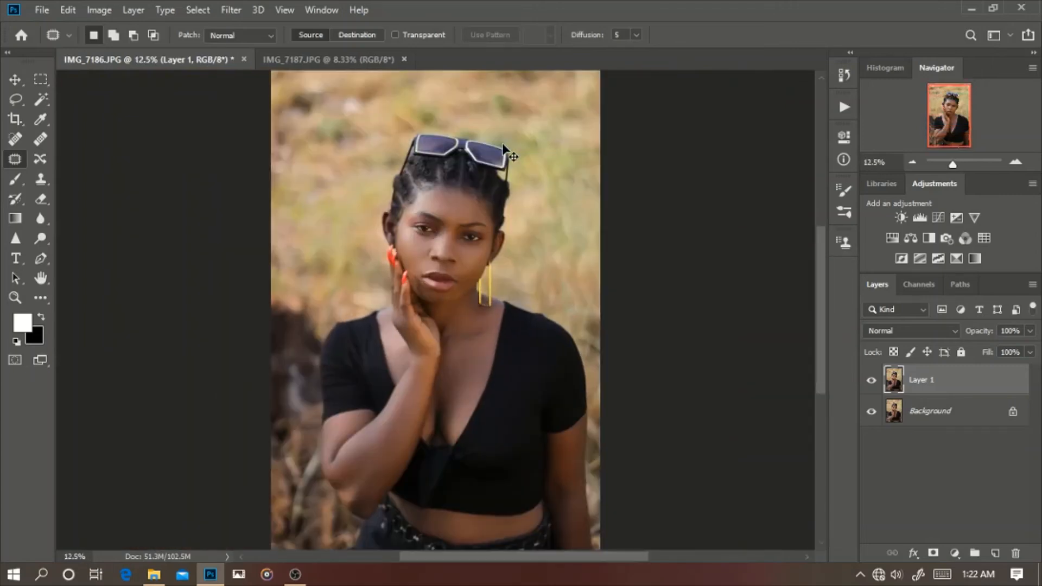
key("ctrl+plus")
key("ctrl+minus")
Merge Layer 1 with the Background layer and run the Eyes and Teeth action on the merged image
left_click(968, 415, "shift")
right_click(967, 409)
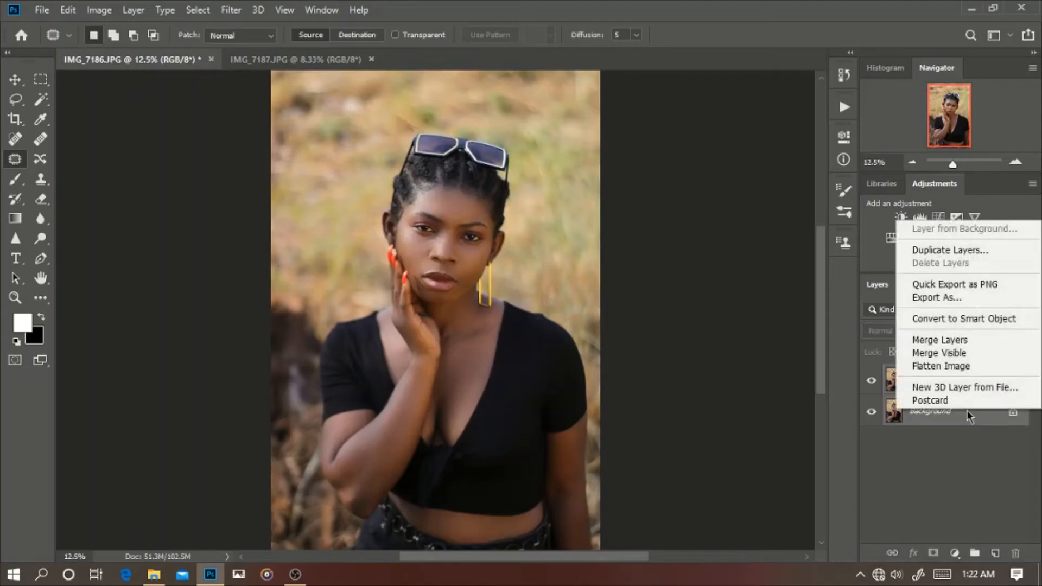
left_click(944, 340)
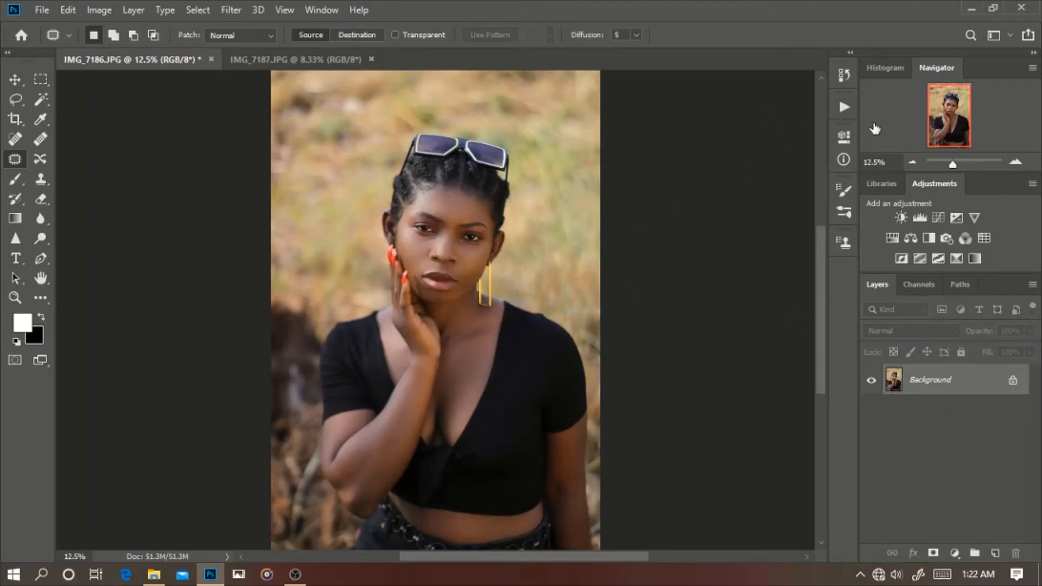
left_click(845, 108)
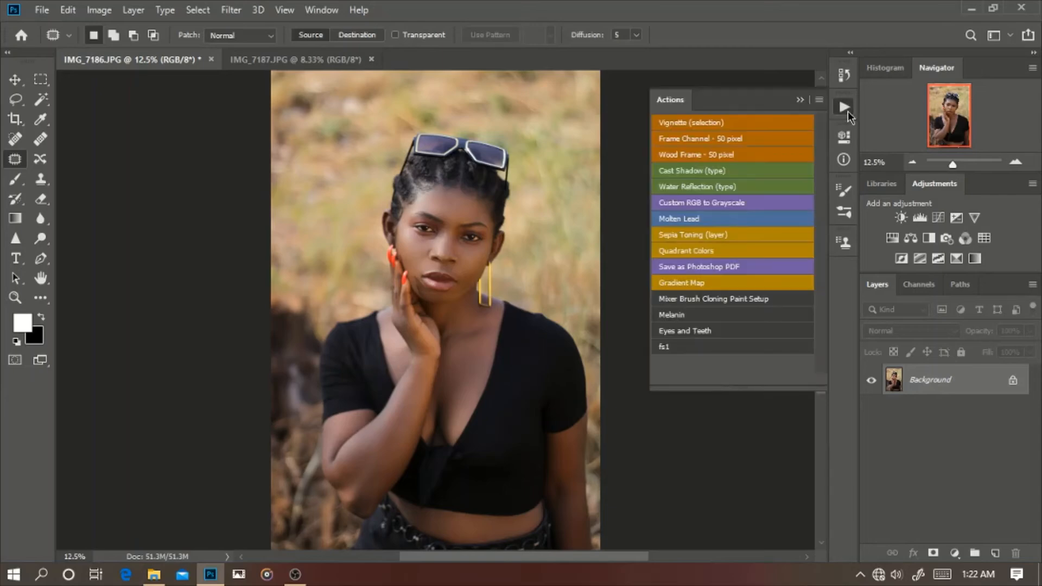
left_click(739, 331)
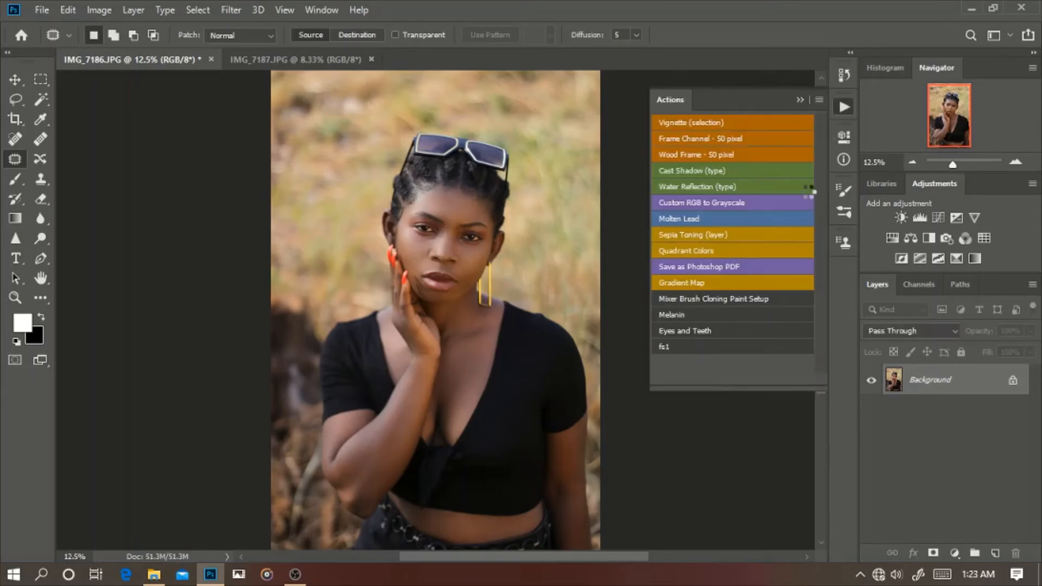
Expand the Eyes N Teeth Whitening group and select the black mask of its Photo Filter 1 layer
left_click(800, 100)
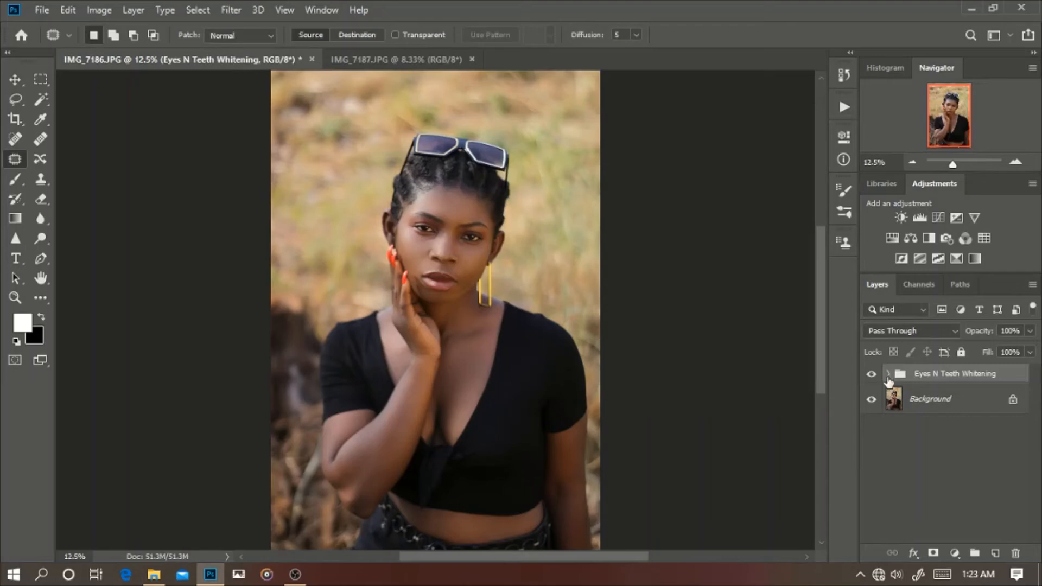
left_click(889, 375)
left_click(941, 461)
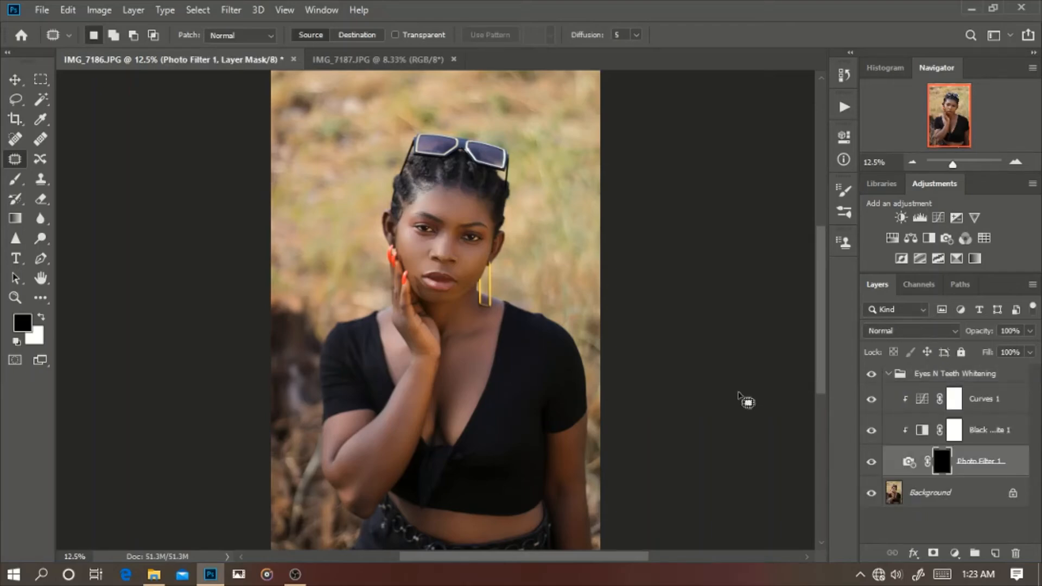
Whiten the sclera of the eye nearest the hanging earring by painting white on the mask with a 19 px brush
key("b")
key("ctrl+plus")
key("ctrl+plus")
key("ctrl+plus")
key("ctrl+plus")
key("ctrl+plus")
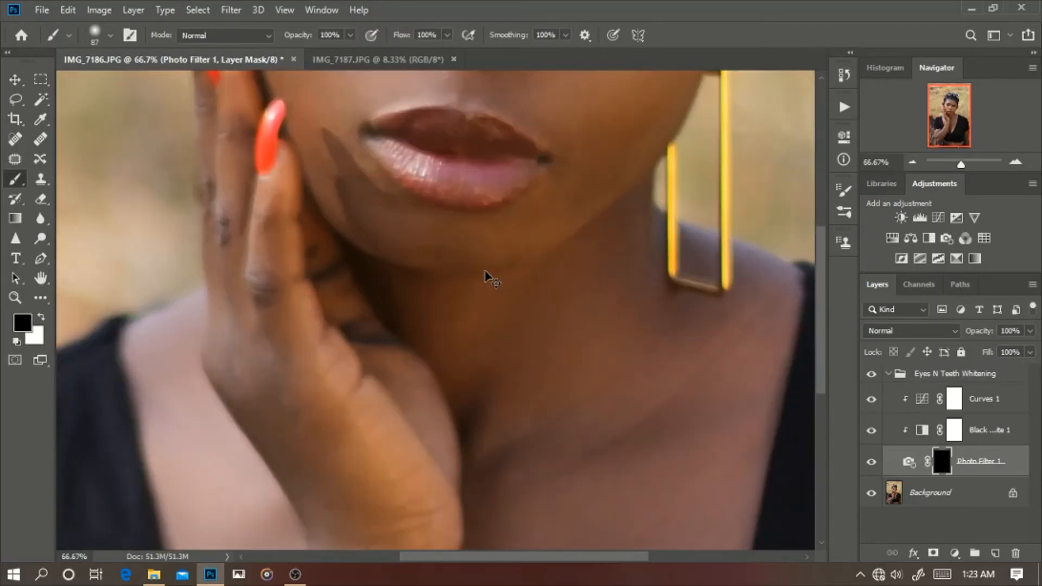
mouse_move(529, 161)
left_mouse_down()
mouse_move(519, 305)
mouse_move(509, 312)
left_mouse_up()
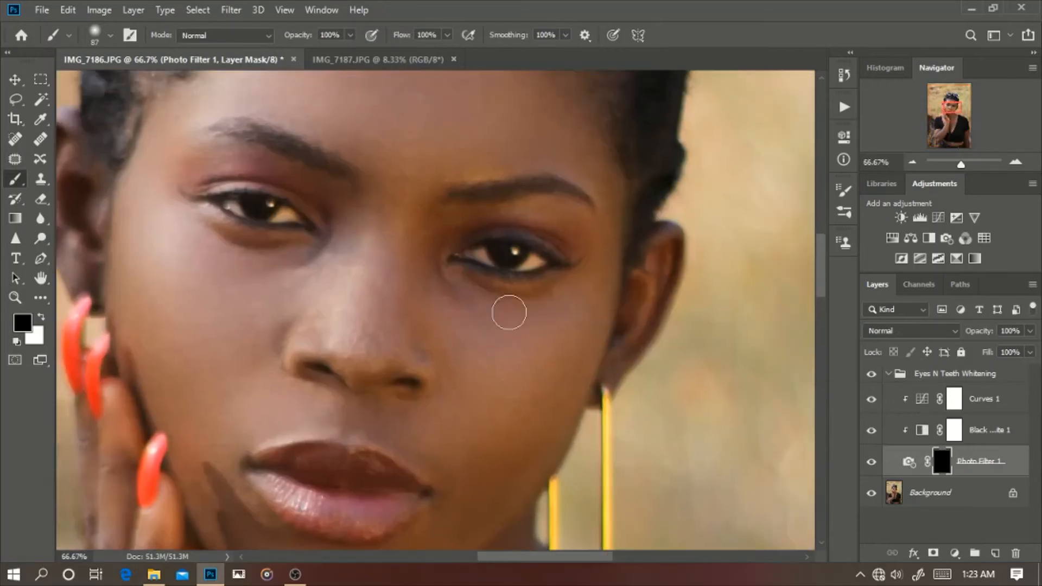
key("ctrl+plus")
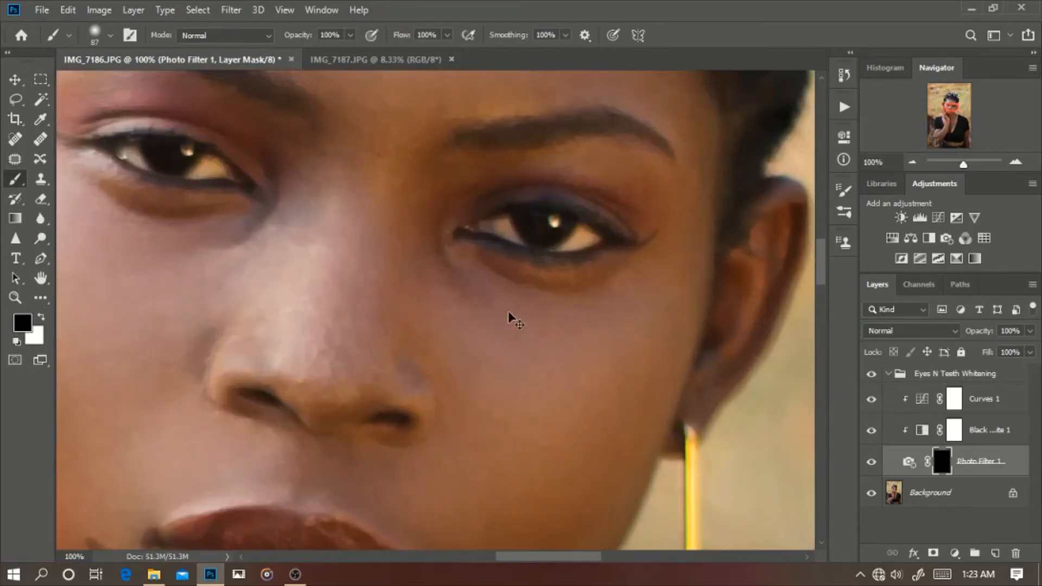
key("ctrl+plus")
key("ctrl+plus")
key("ctrl+plus")
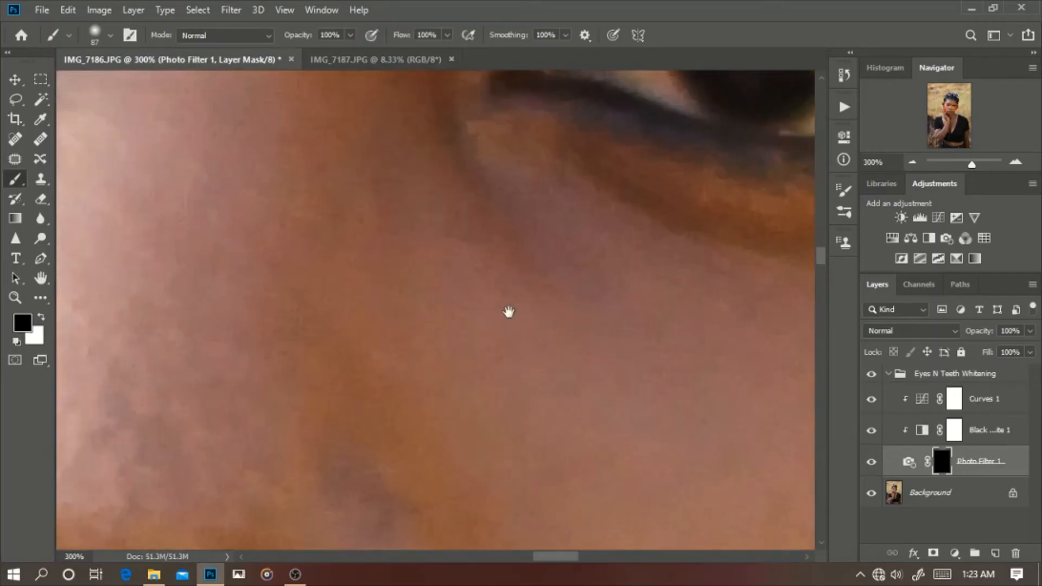
left_click_drag(540, 253, 373, 456)
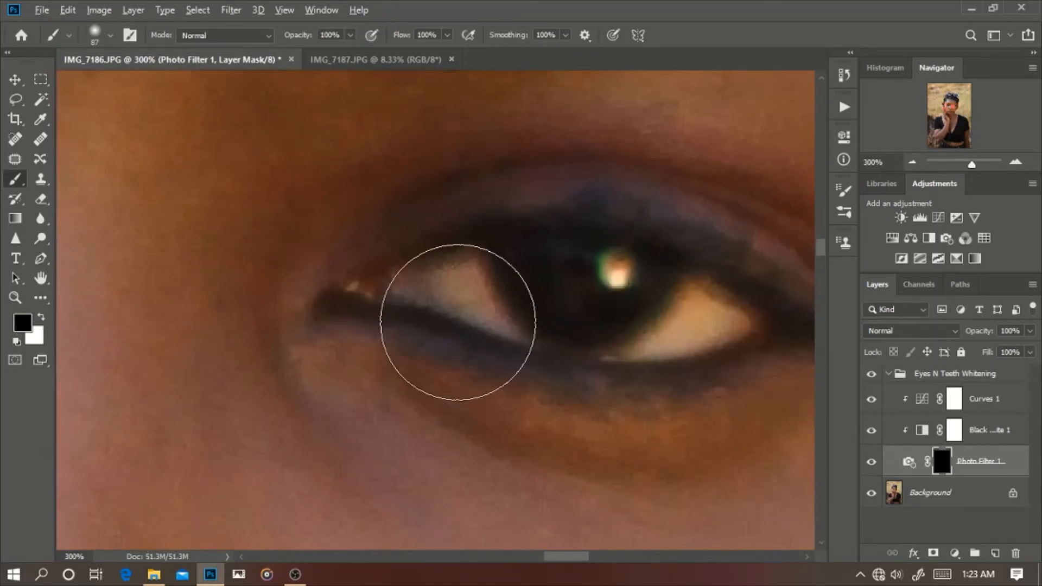
right_click(457, 321, "alt")
mouse_move(436, 321)
left_mouse_down()
mouse_move(356, 288)
mouse_move(377, 291)
left_mouse_up()
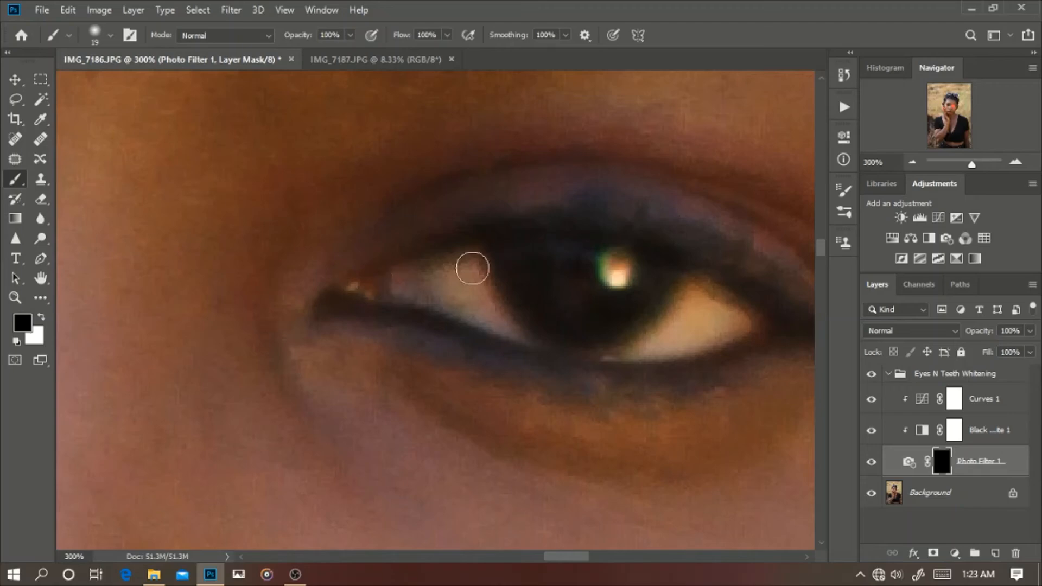
key("x")
left_click_drag(471, 265, 420, 286)
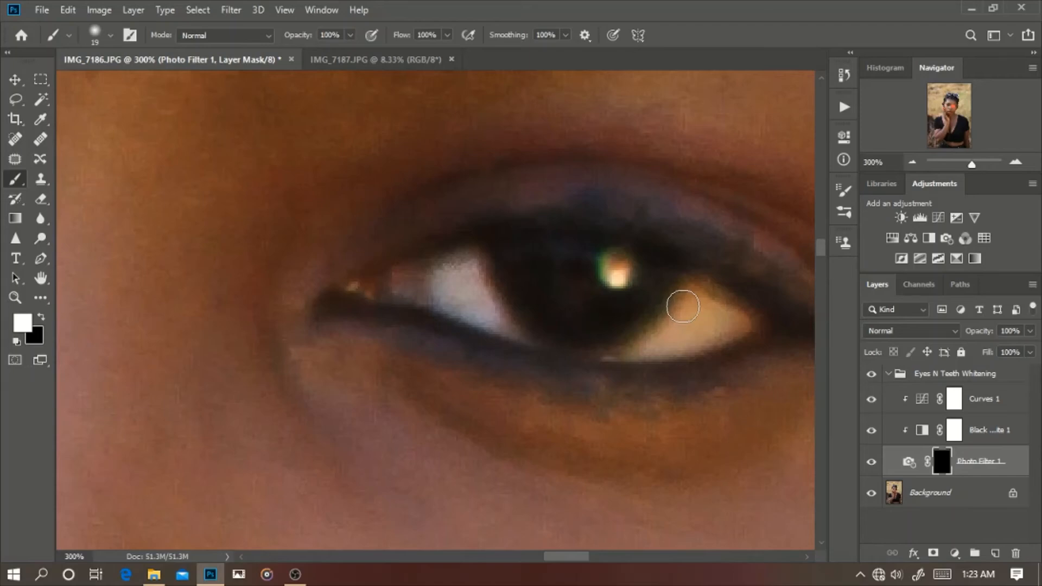
left_click_drag(683, 306, 711, 326)
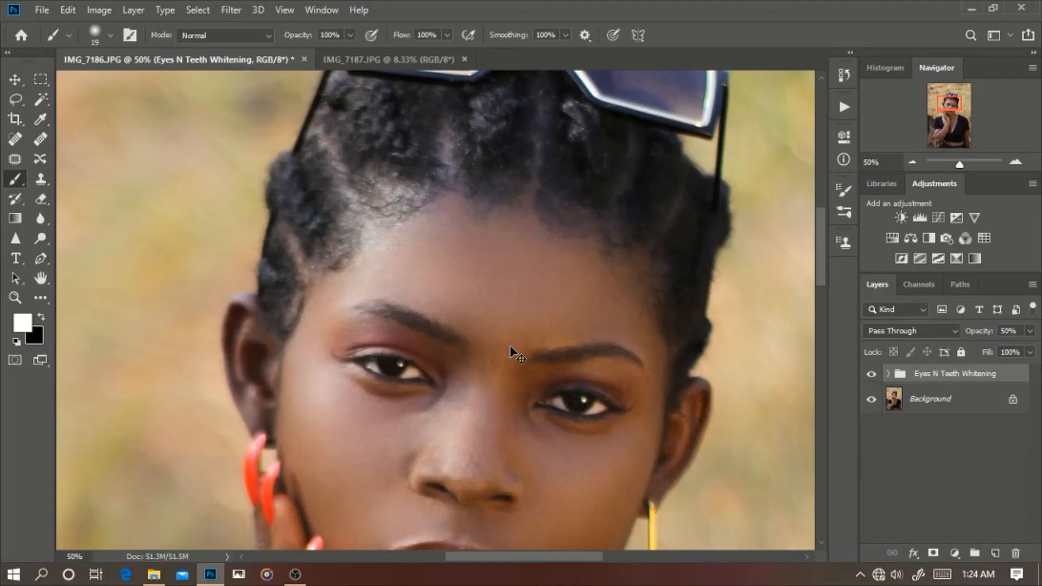
Examine the whitened eyes and the lips up close and in the full portrait
scroll(510, 346, "down", 5)
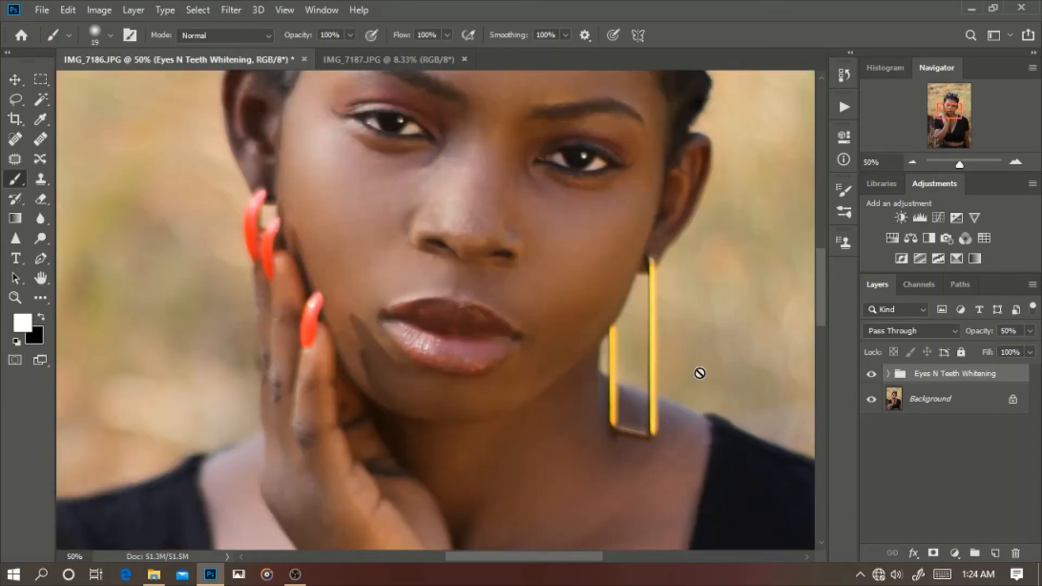
scroll(699, 373, "up", 1)
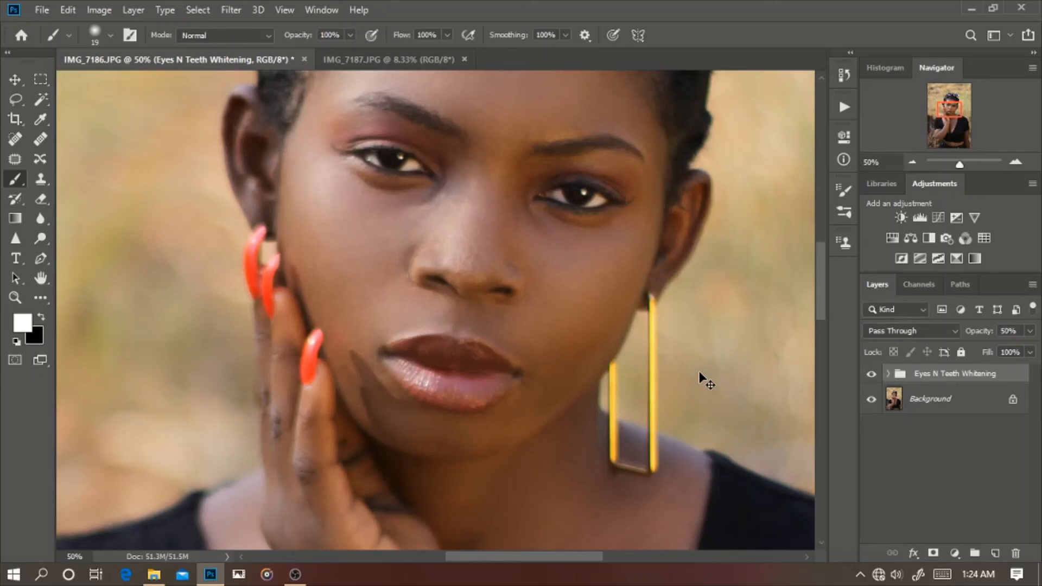
key("ctrl+plus")
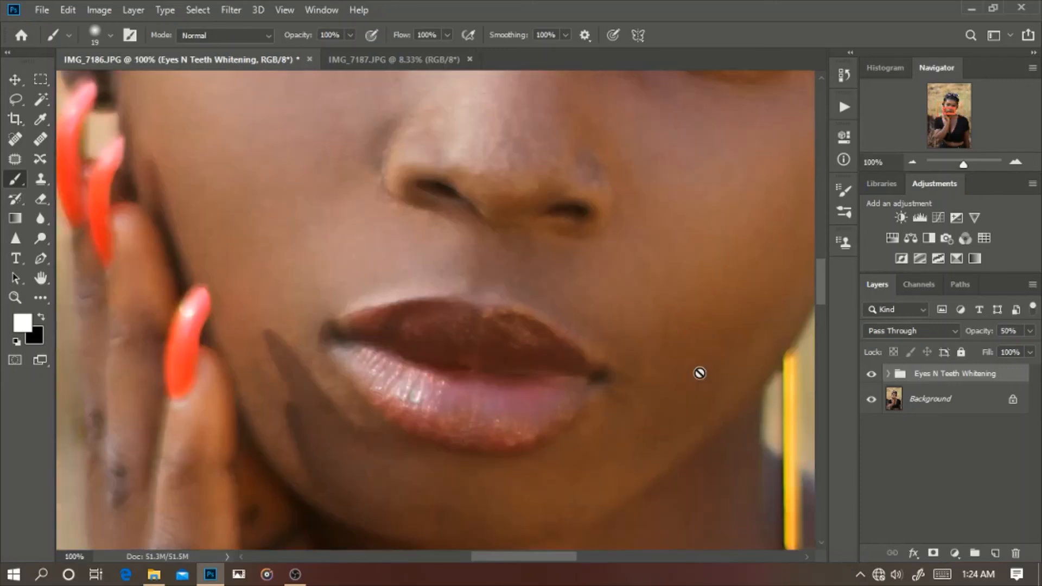
key("ctrl+minus")
key("ctrl+minus")
key("ctrl+minus")
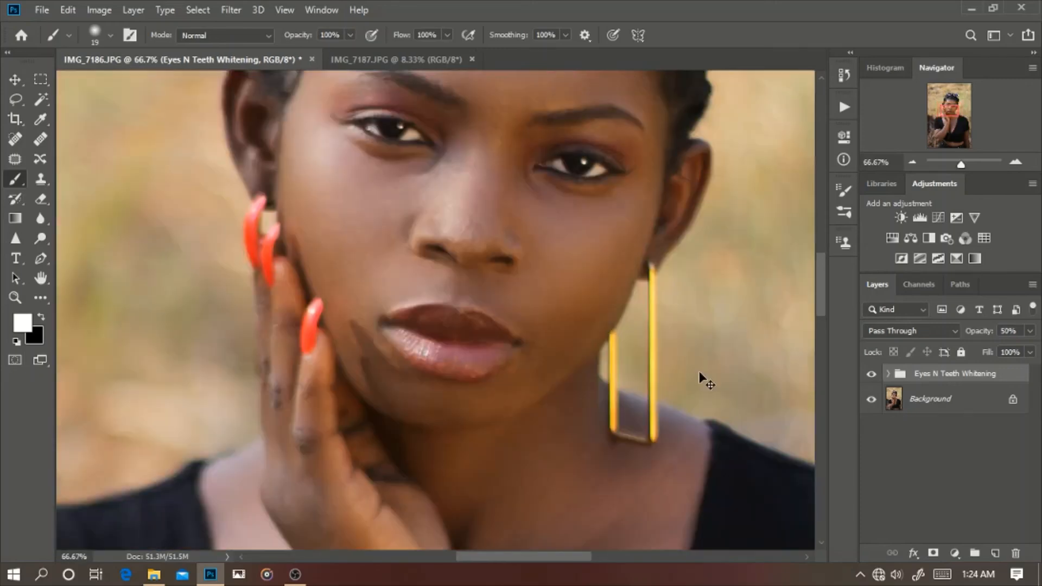
key("ctrl+minus")
key("ctrl+minus")
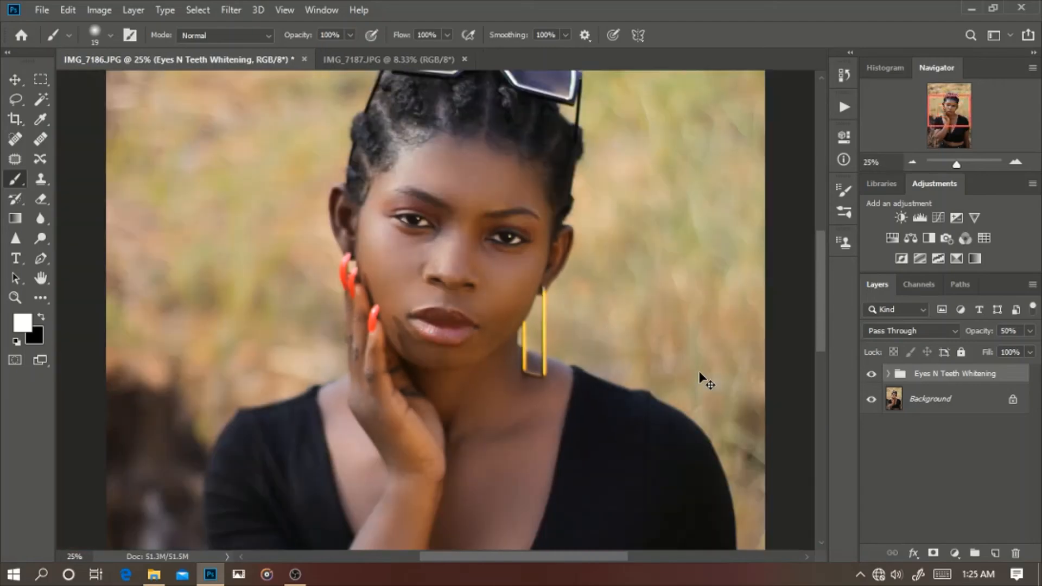
key("ctrl+minus")
key("ctrl+minus")
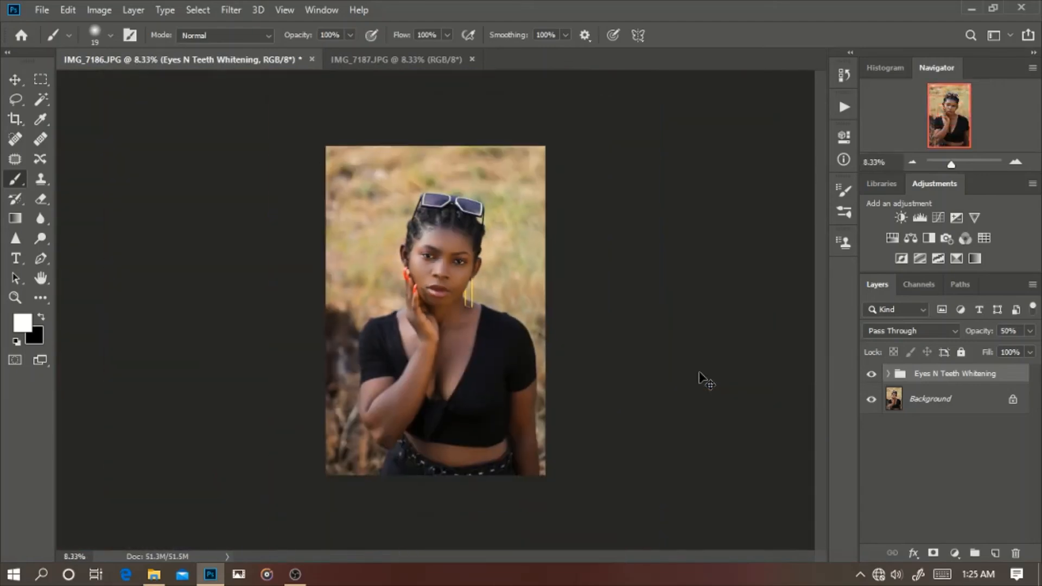
Duplicate the Background layer beneath the Eyes N Teeth Whitening group
key("ctrl+plus")
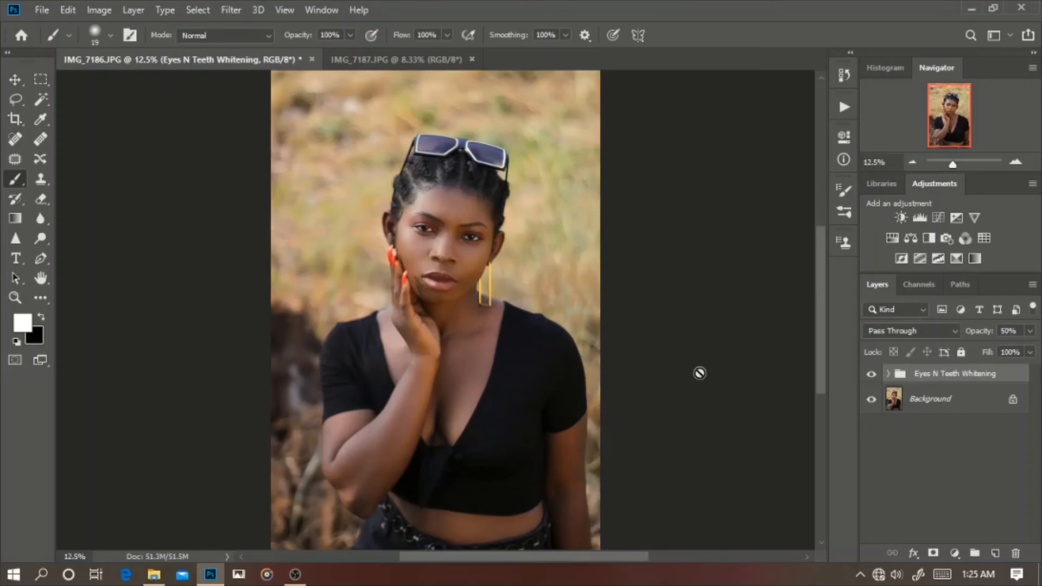
left_click(988, 409)
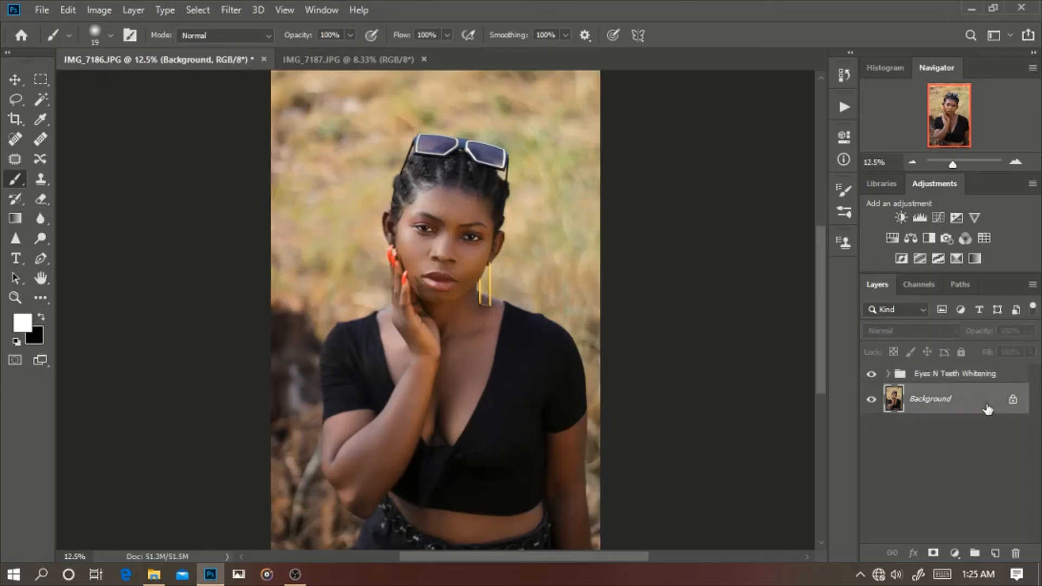
key("ctrl+j")
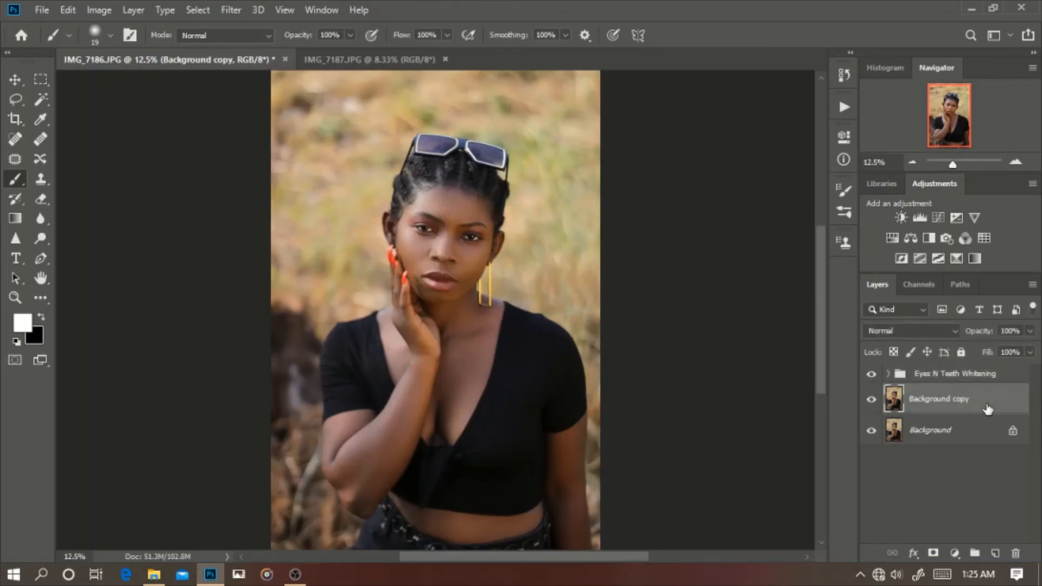
Examine the eyes, brows, forehead and upper body at close range, and review the whole portrait for remaining flaws
key("ctrl+plus")
key("ctrl+plus")
key("ctrl+plus")
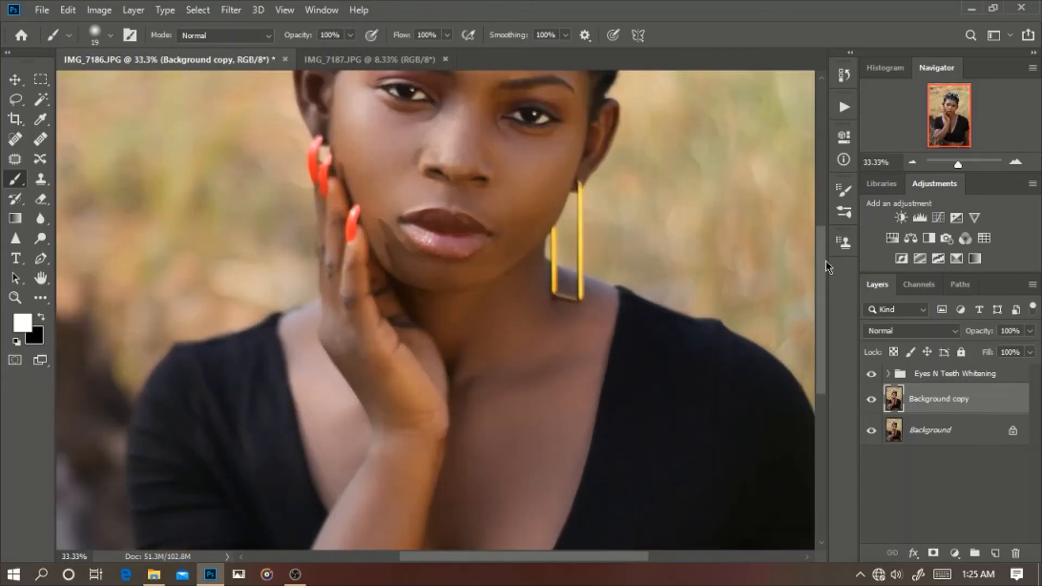
left_click_drag(498, 119, 399, 356)
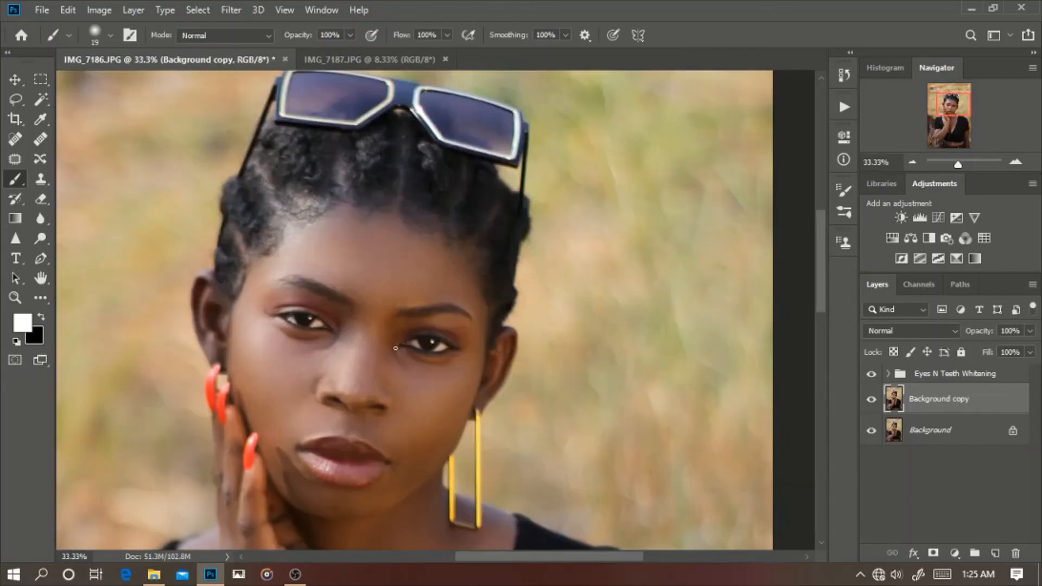
key("ctrl+plus")
key("ctrl+plus")
key("ctrl+plus")
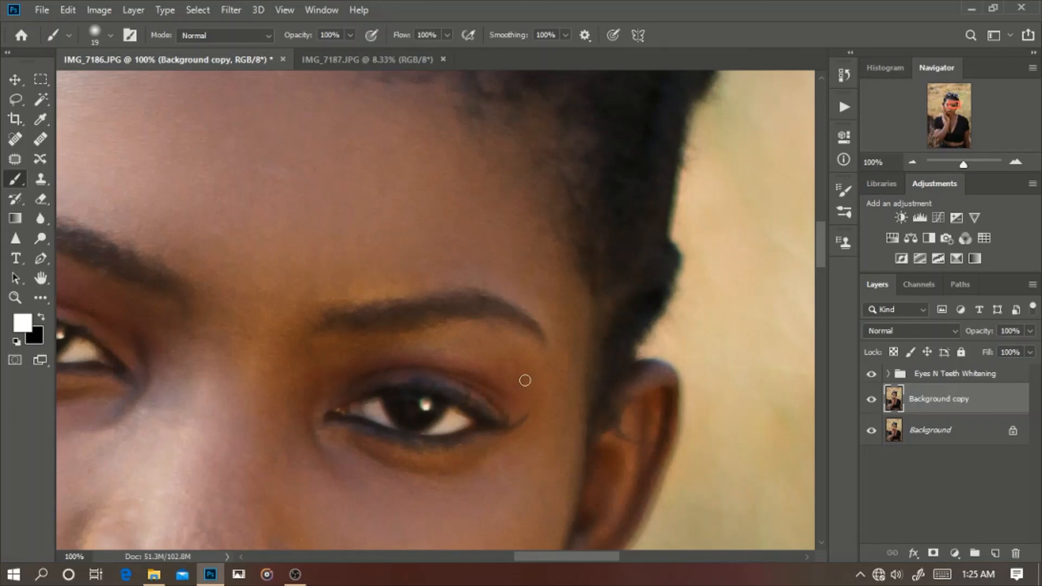
scroll(525, 381, "down", 2)
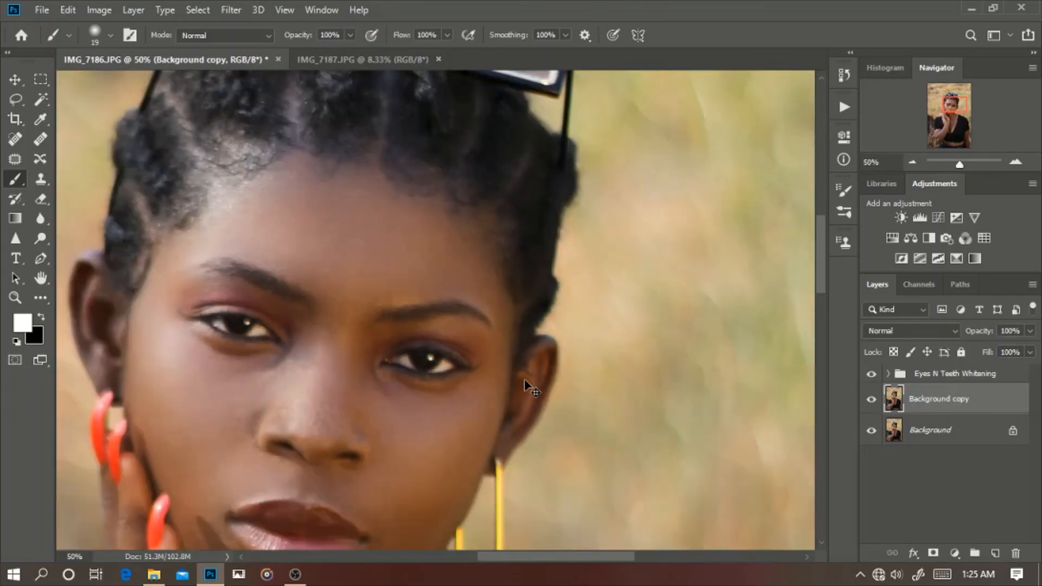
scroll(525, 381, "down", 3)
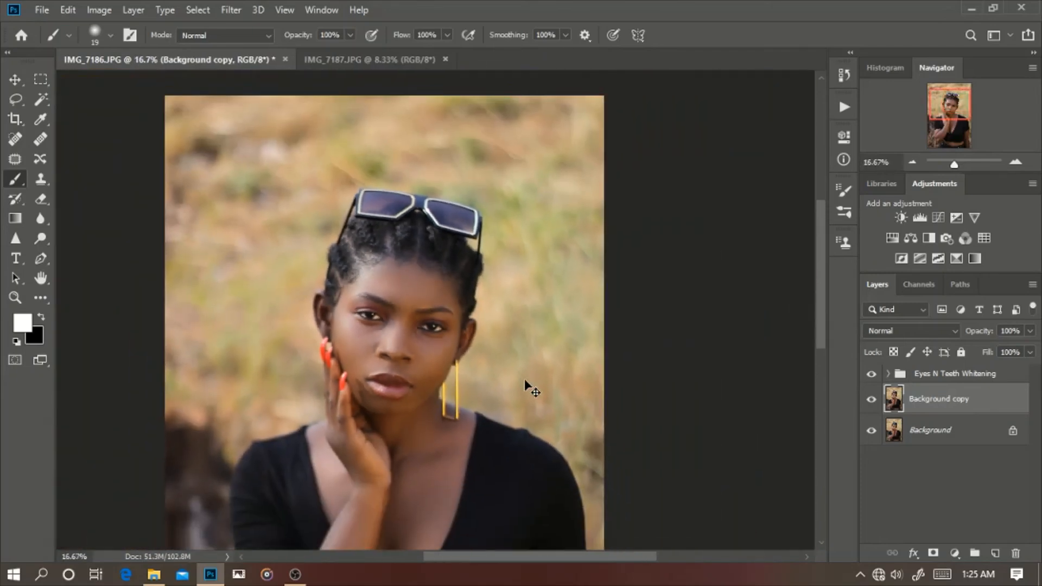
scroll(525, 381, "down", 1)
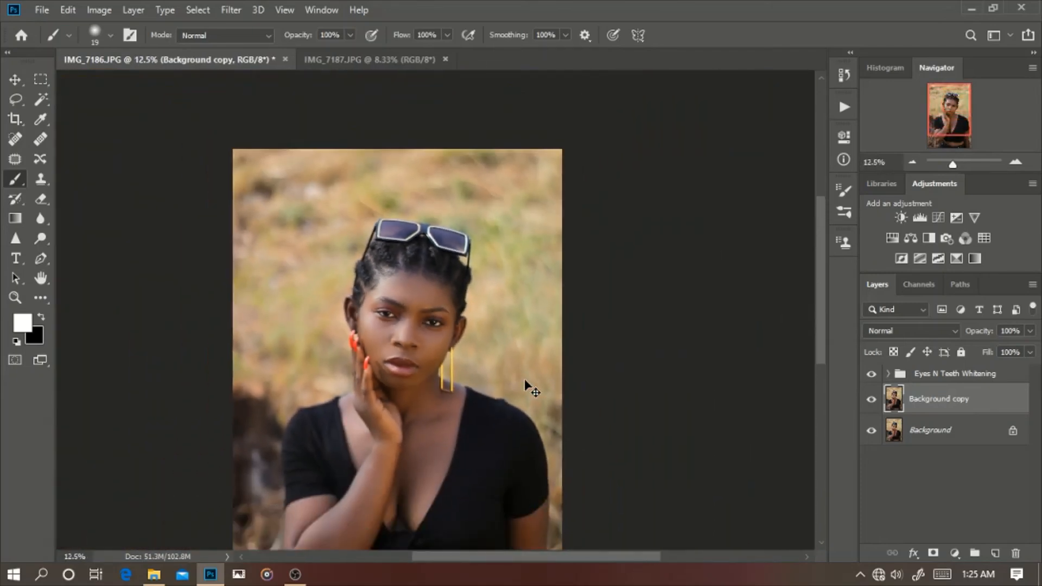
scroll(525, 381, "down", 1)
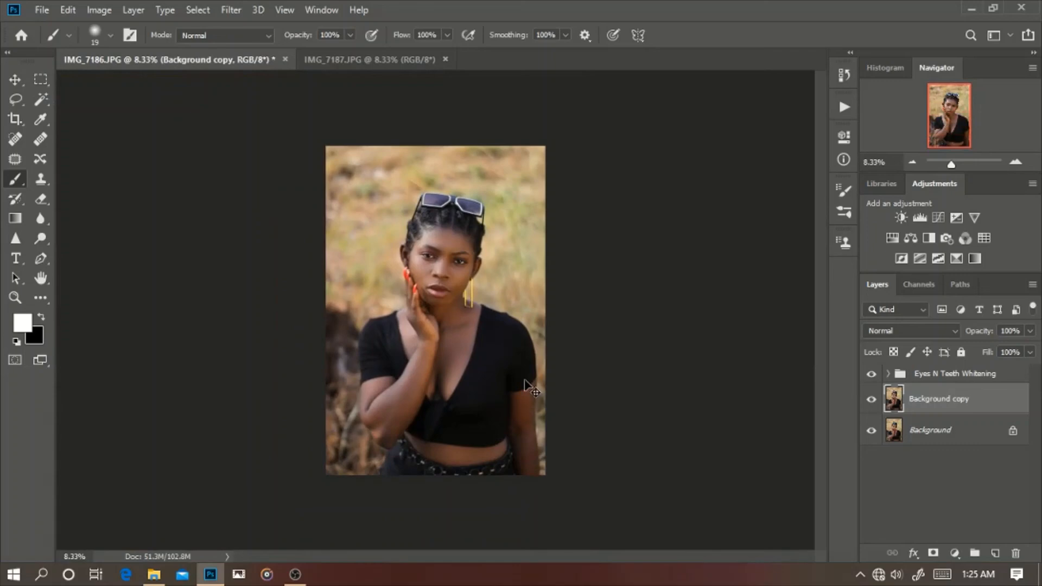
scroll(525, 381, "up", 4)
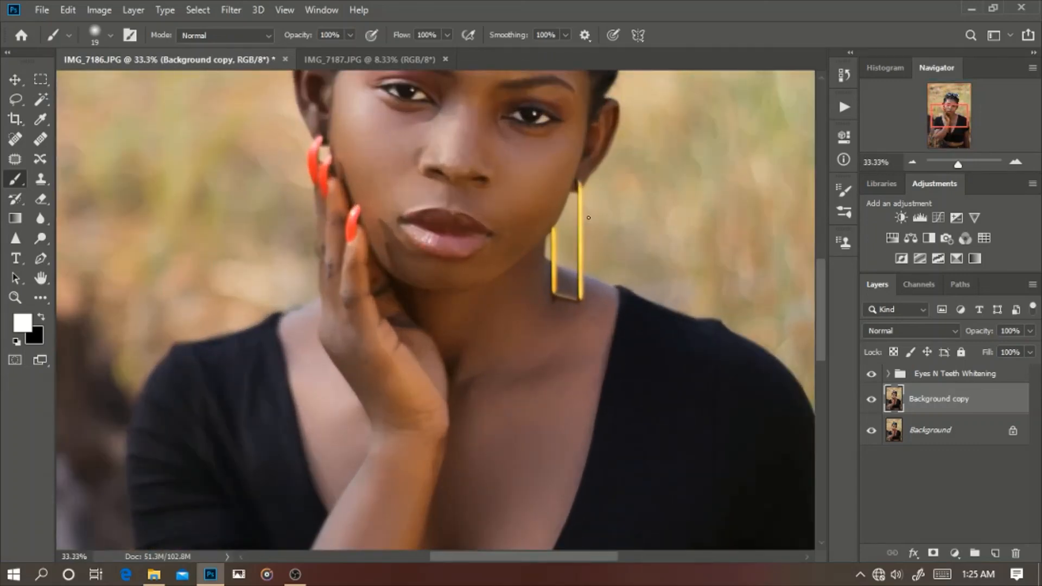
scroll(588, 218, "down", 2)
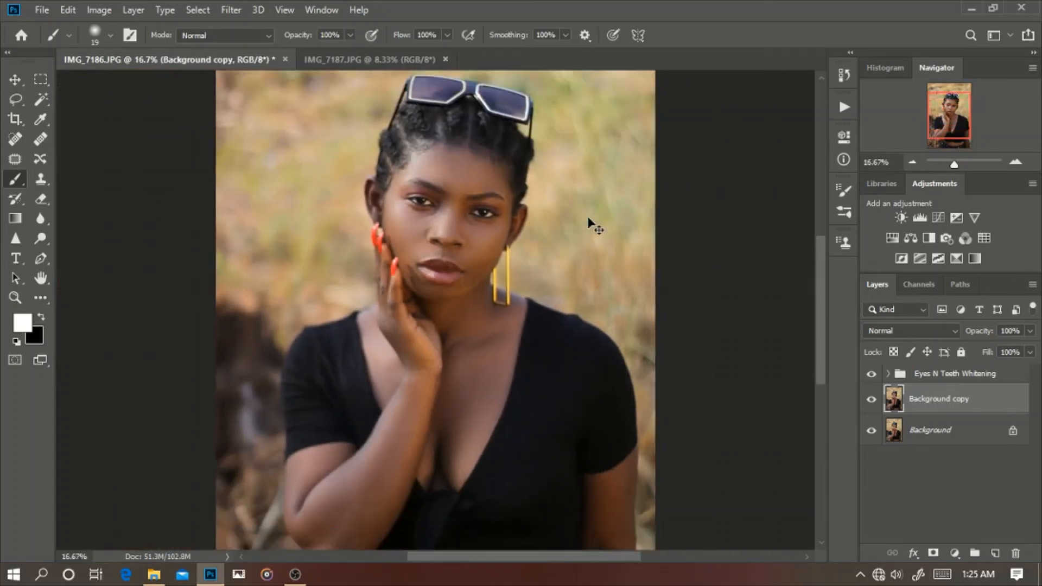
scroll(587, 216, "down", 1)
scroll(587, 217, "down", 1)
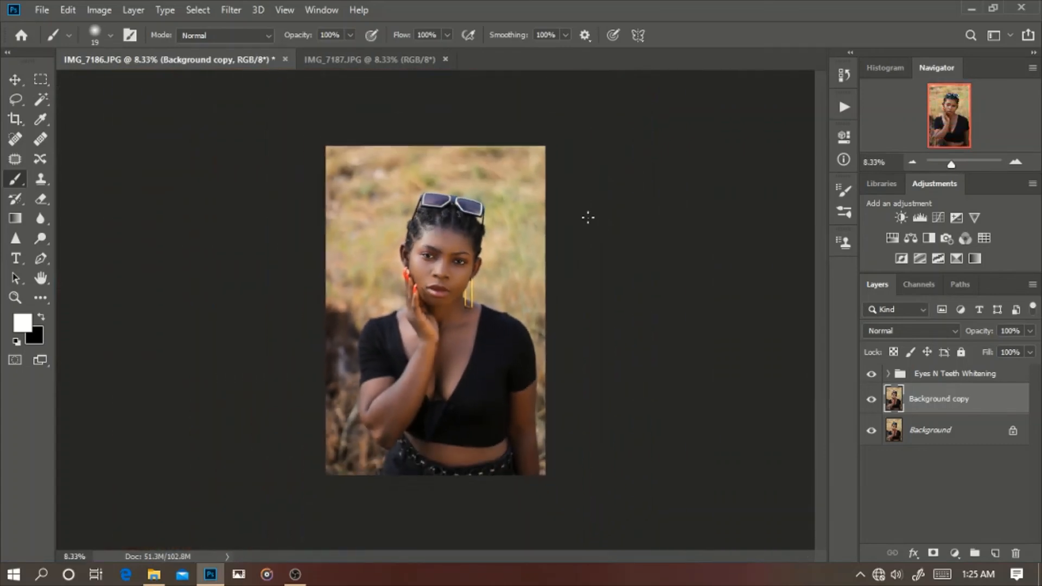